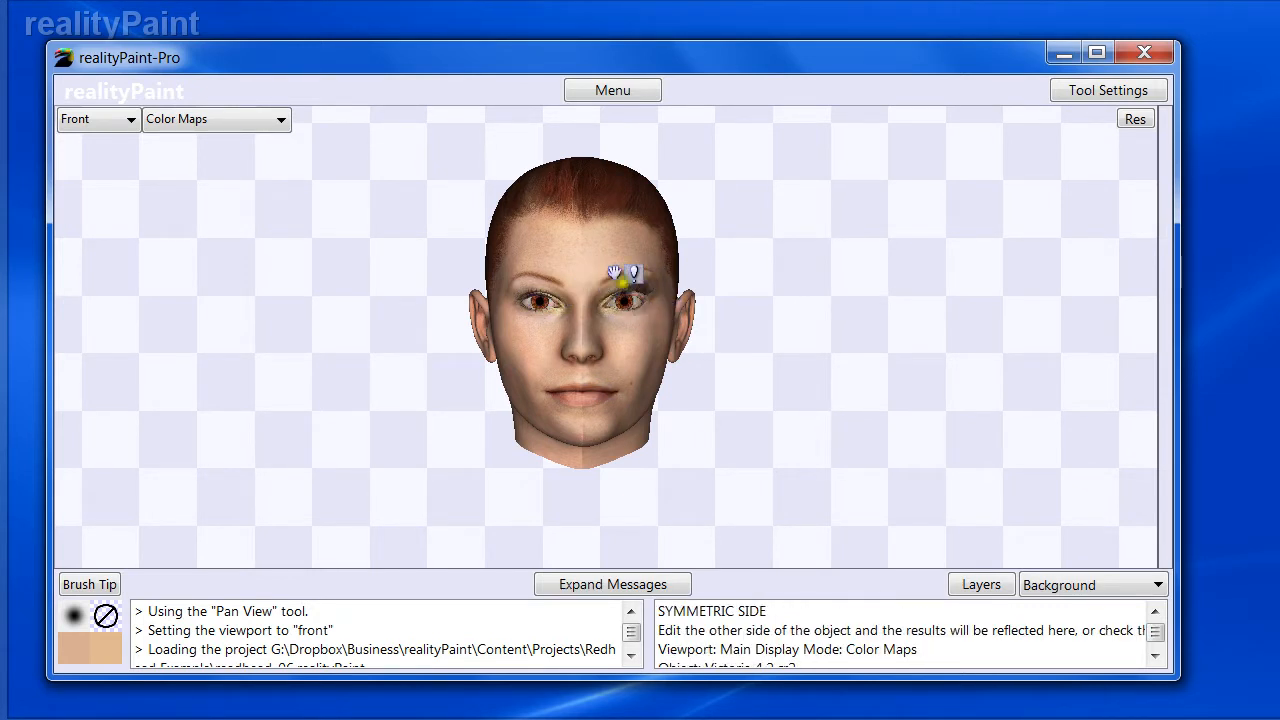
Turn off Use Symmetry so the two sides of the face can be edited independently
{"action": "key", "text": "z"}
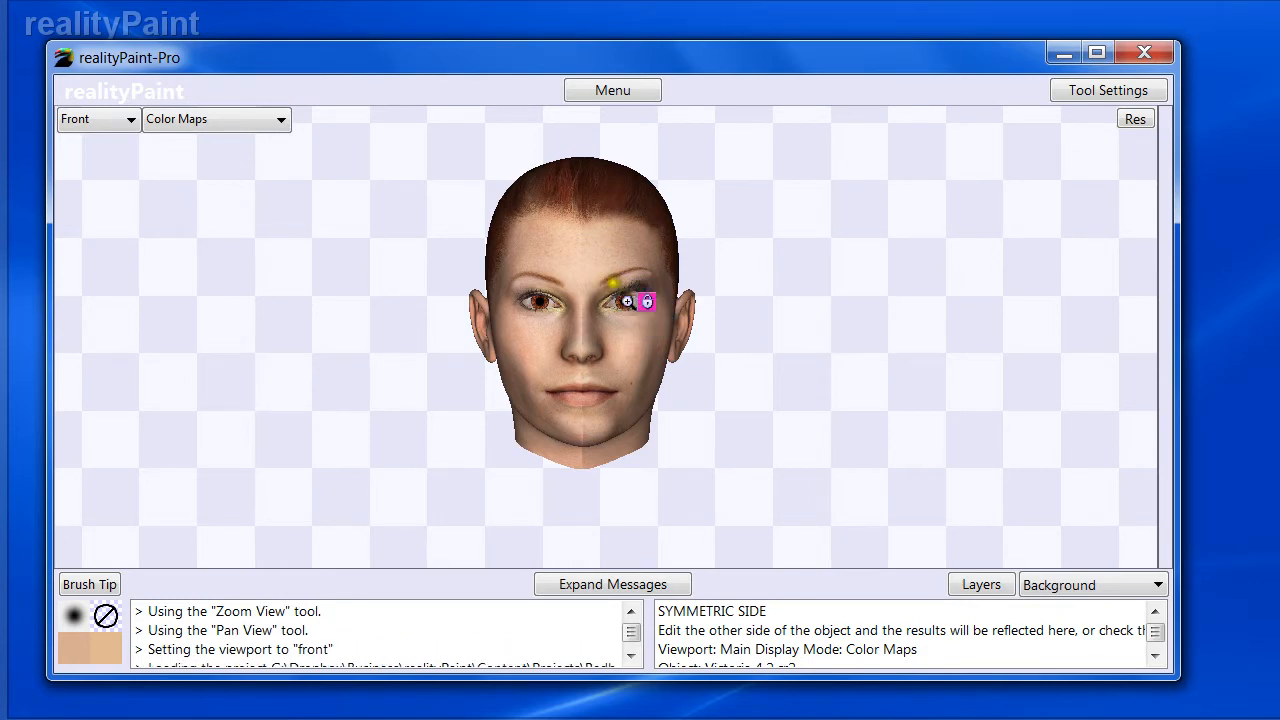
{"action": "left_click_drag", "start_coordinate": [562, 253], "coordinate": [650, 302]}
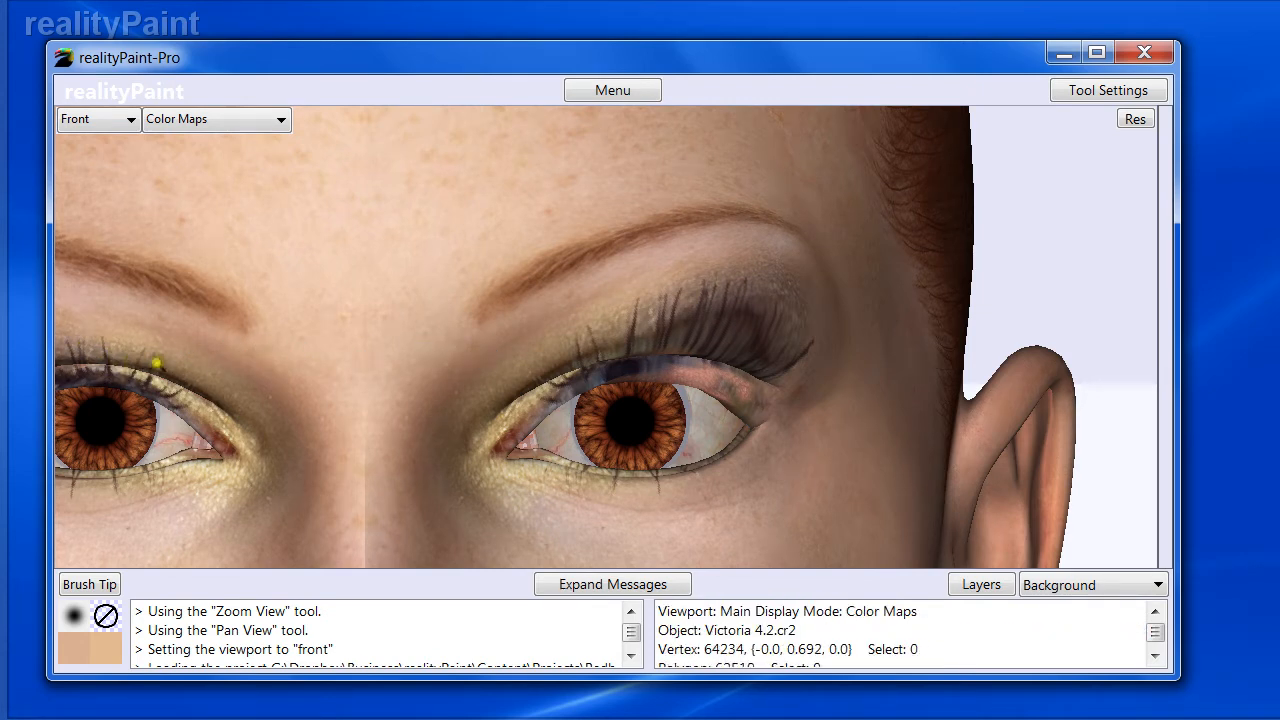
{"action": "key", "text": "space"}
{"action": "left_click_drag", "start_coordinate": [366, 340], "coordinate": [506, 320]}
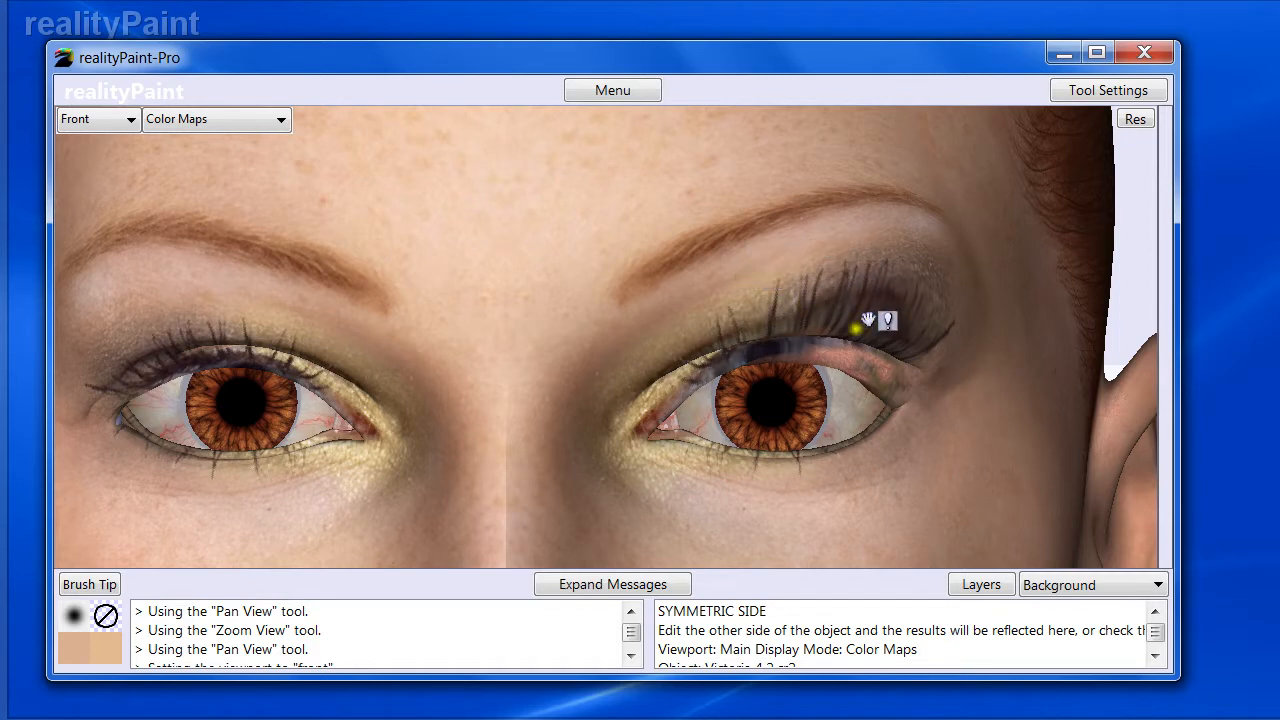
{"action": "key", "text": "space"}
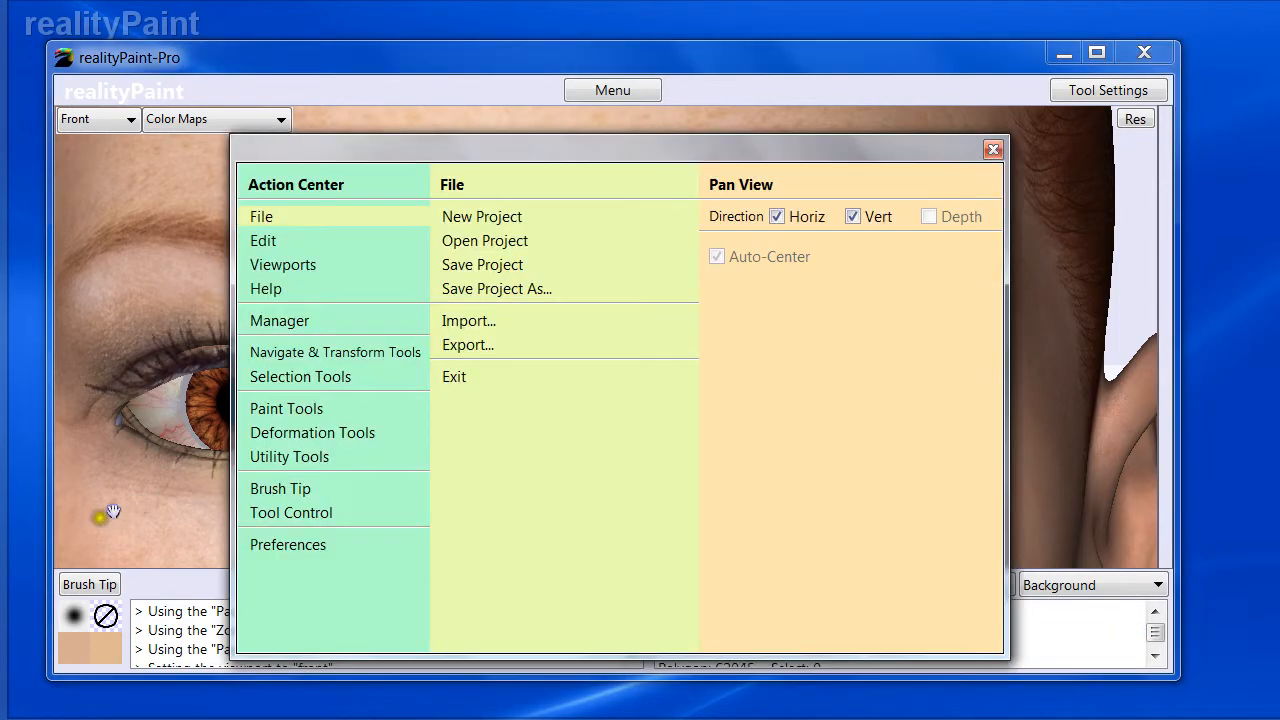
{"action": "left_click", "coordinate": [281, 509]}
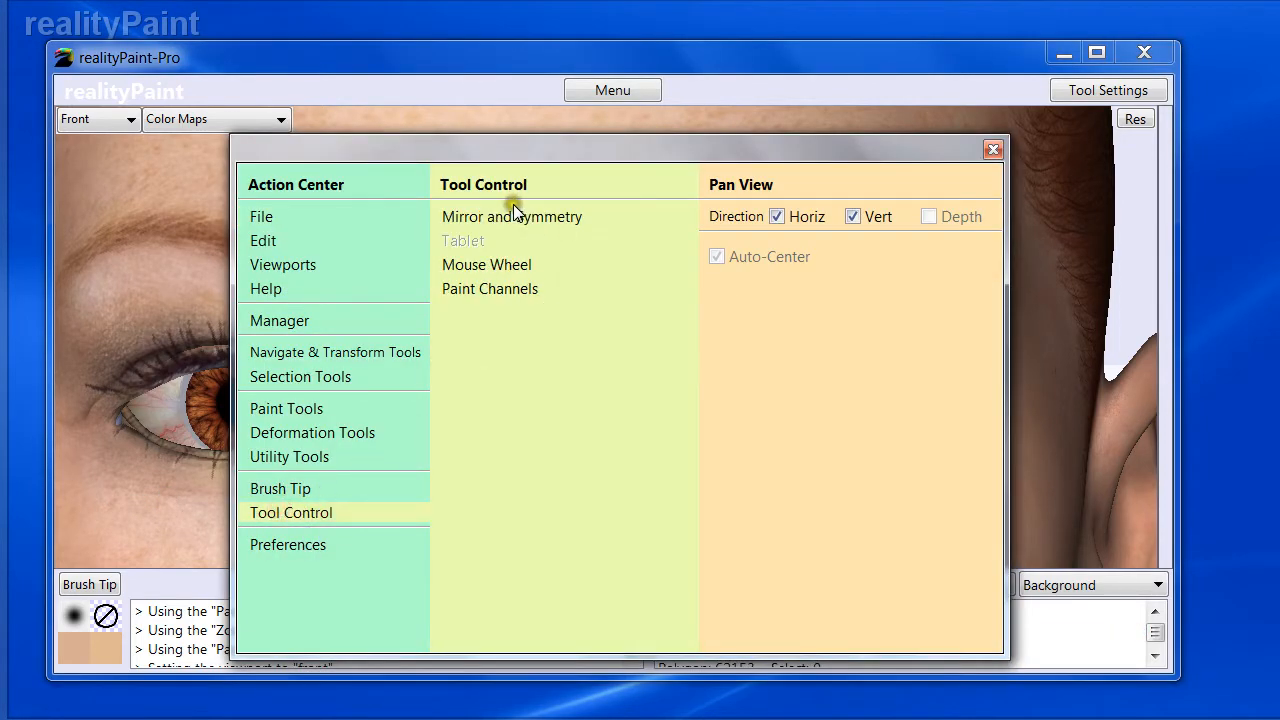
{"action": "left_click", "coordinate": [516, 210]}
{"action": "left_click", "coordinate": [774, 296]}
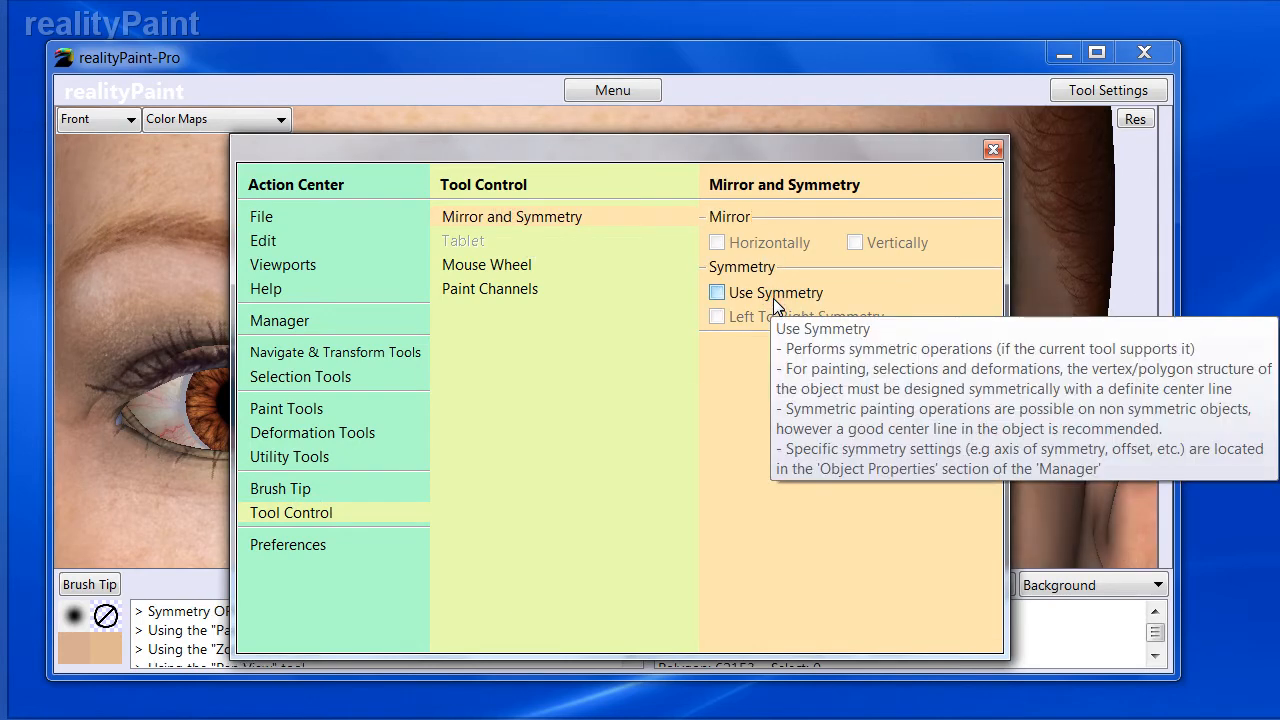
{"action": "key", "text": "space"}
{"action": "left_click", "coordinate": [736, 311]}
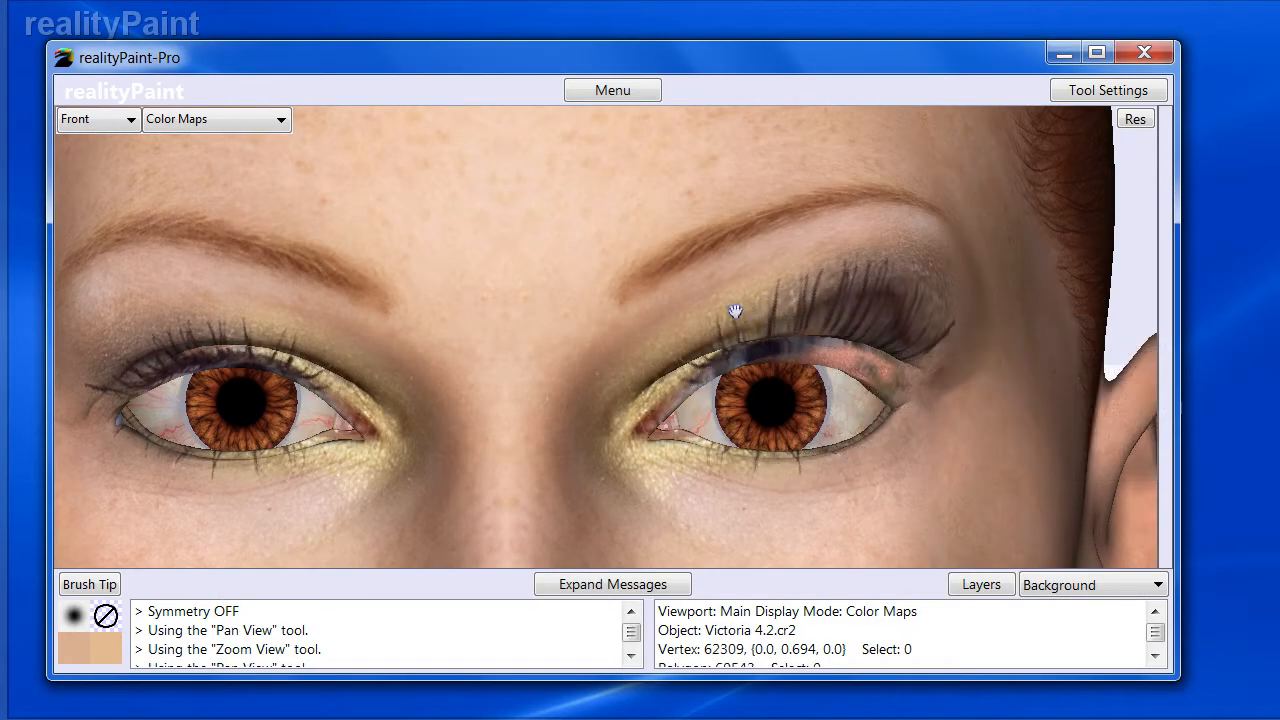
Apply the Face ( Main ) brush tile preset to load the portrait photo as the tiled brush image
{"action": "key", "text": "z"}
{"action": "left_click_drag", "start_coordinate": [714, 306], "coordinate": [648, 330]}
{"action": "right_click", "coordinate": [636, 330]}
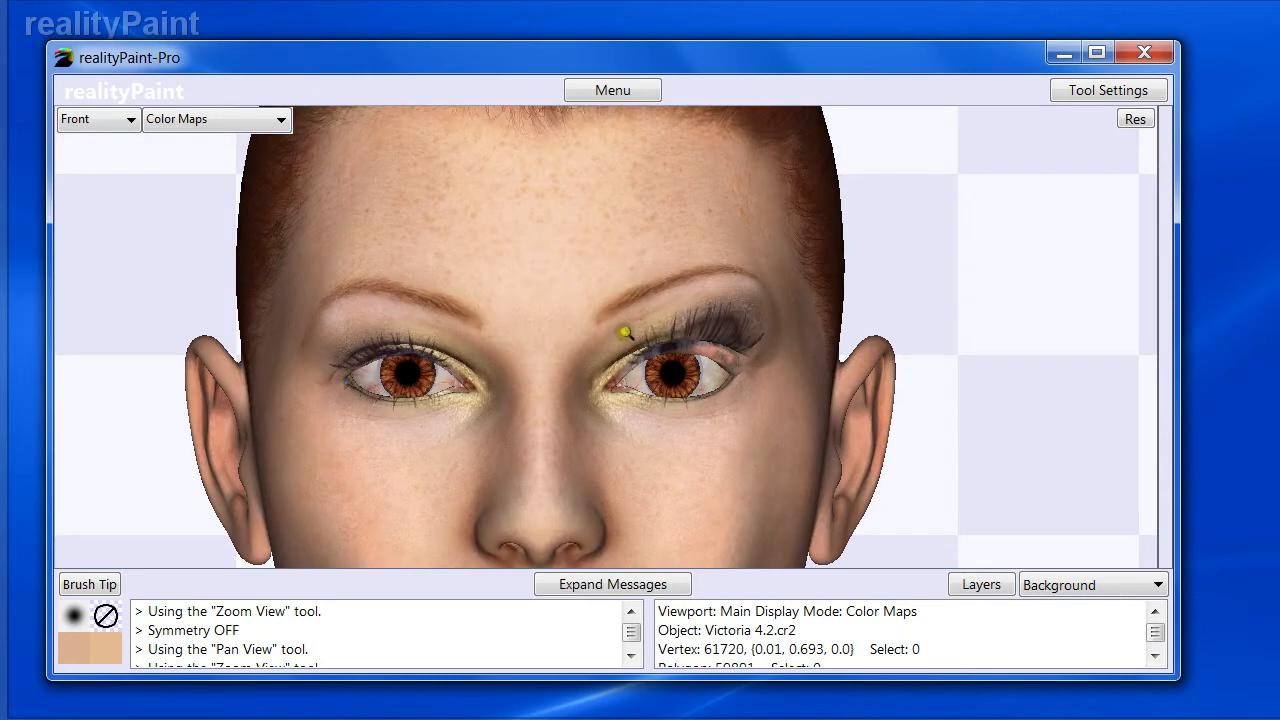
{"action": "right_click", "coordinate": [624, 332]}
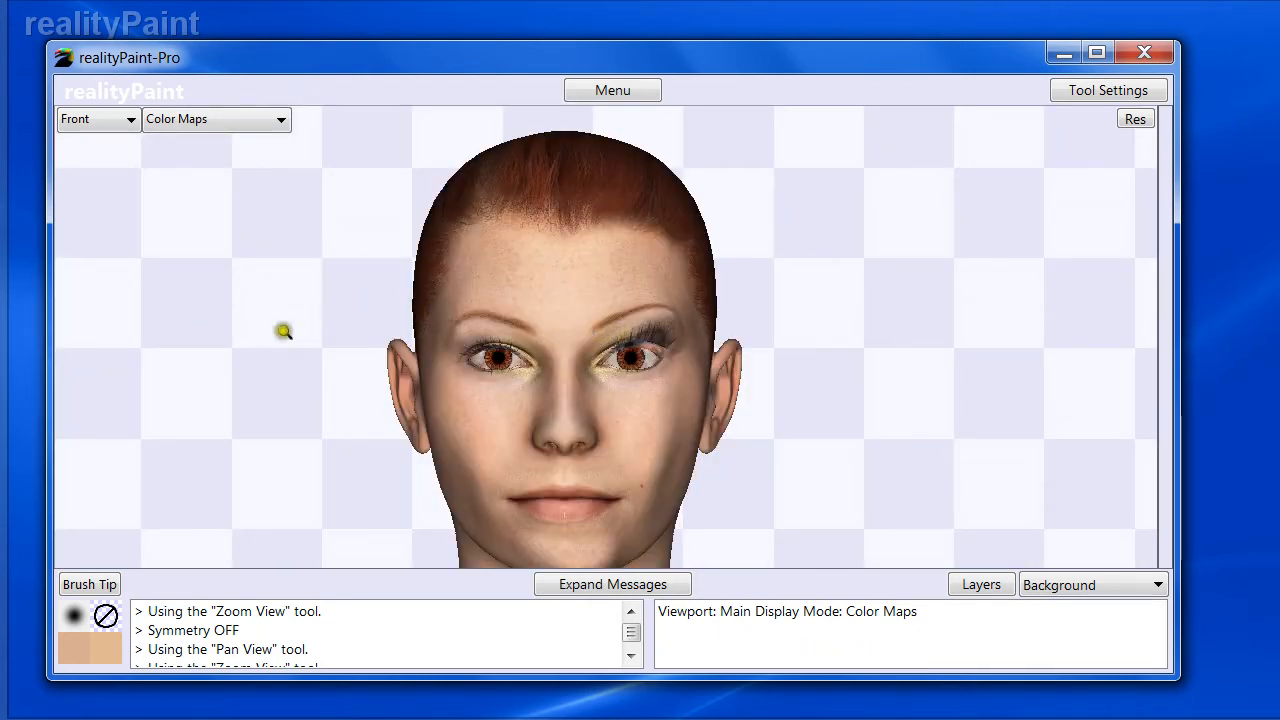
{"action": "key", "text": "space"}
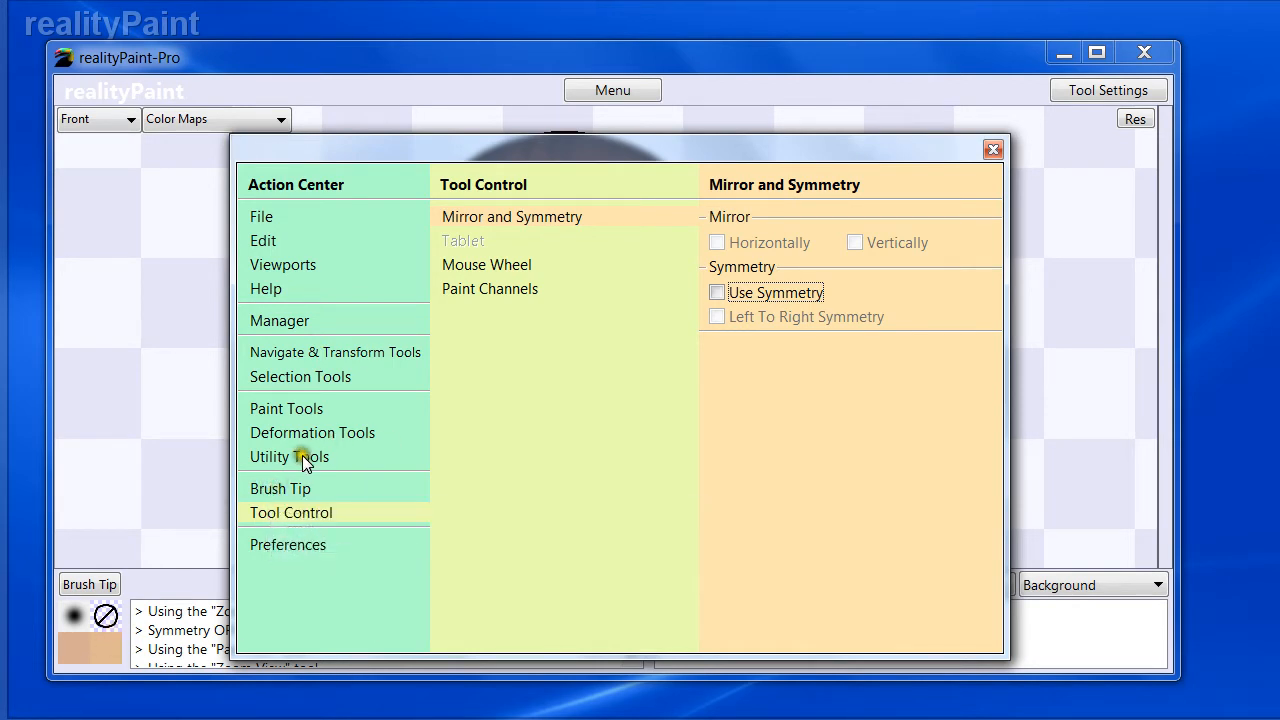
{"action": "left_click", "coordinate": [295, 324]}
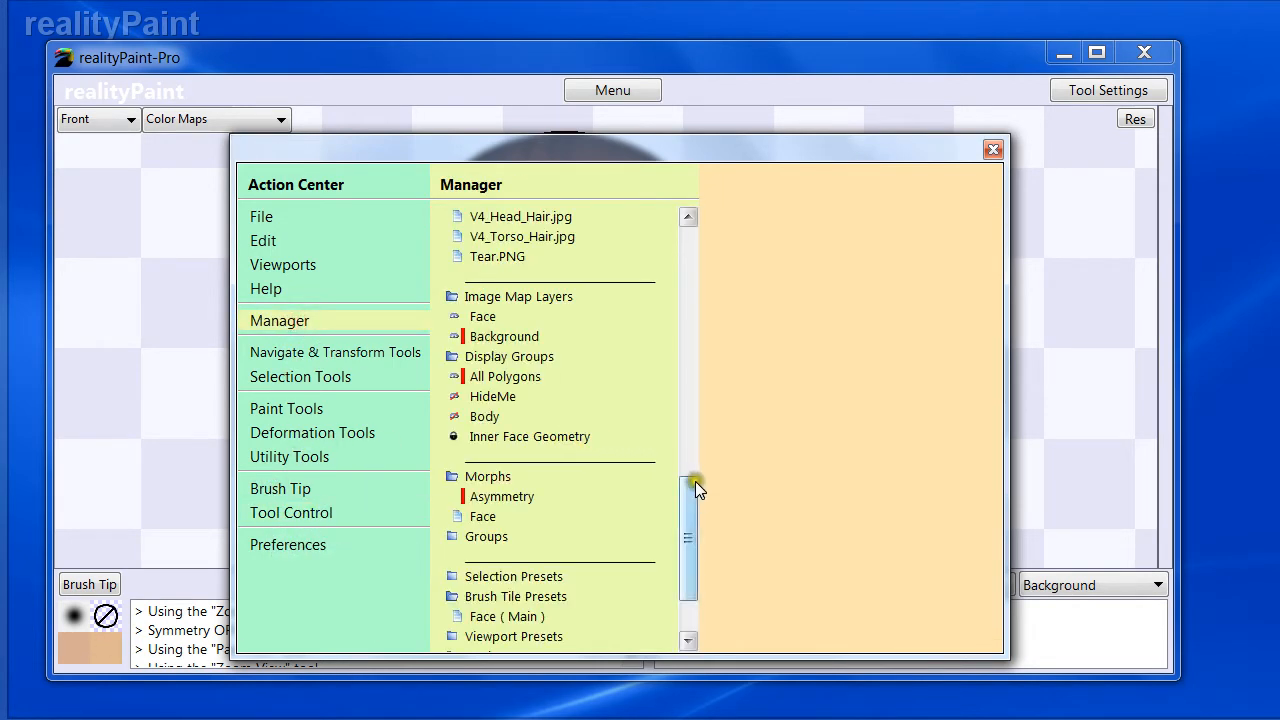
{"action": "left_click_drag", "start_coordinate": [695, 481], "coordinate": [702, 553]}
{"action": "left_click", "coordinate": [502, 498]}
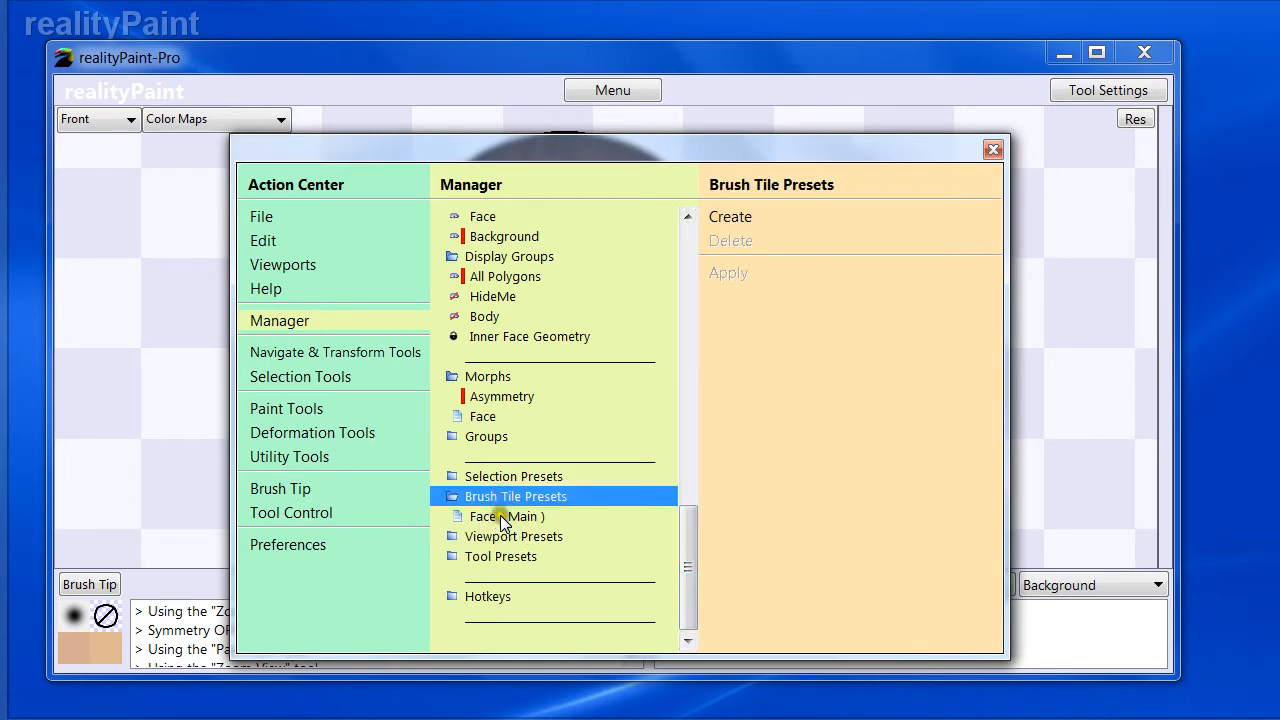
{"action": "left_click", "coordinate": [502, 518]}
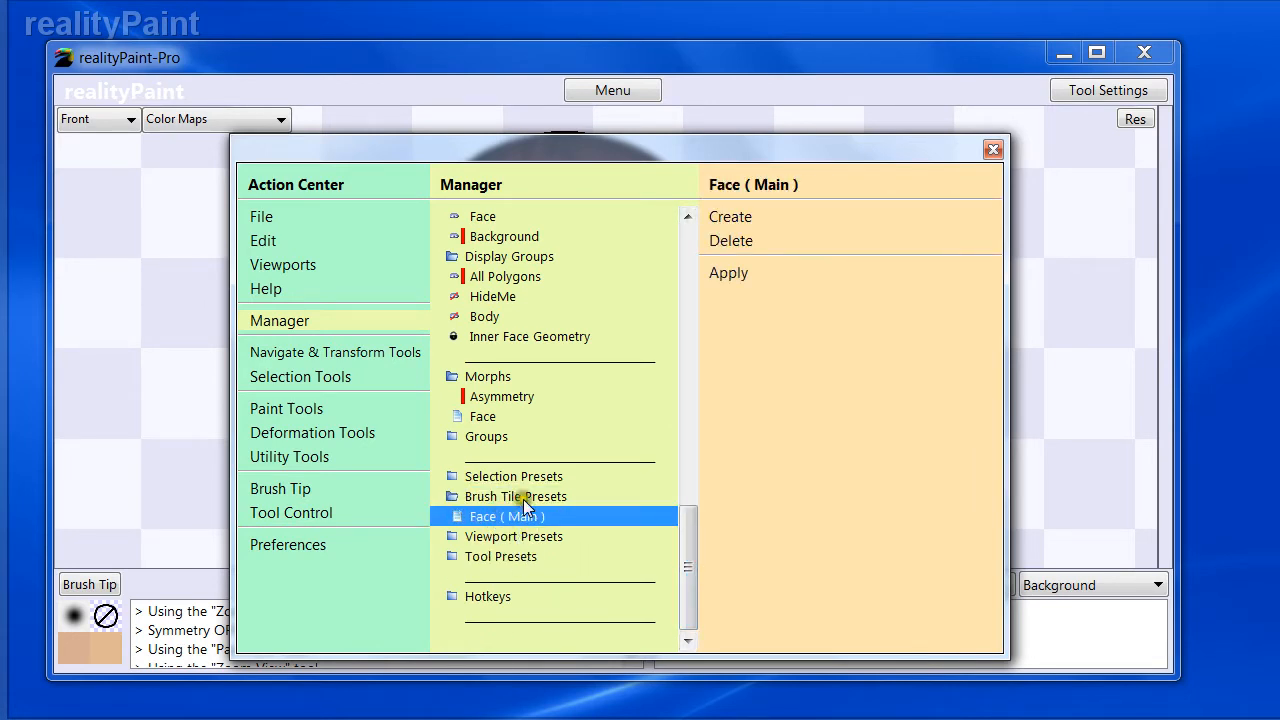
{"action": "left_click", "coordinate": [737, 274]}
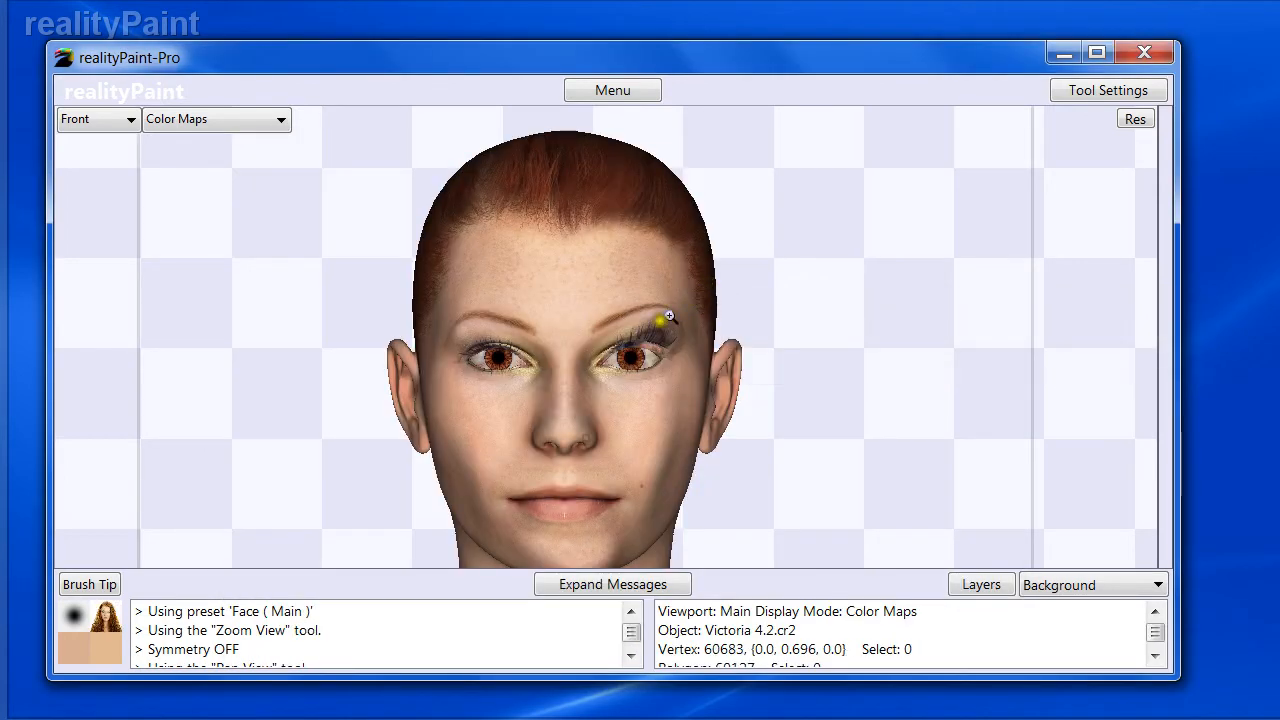
Compare the head's color maps with the Brush Tile View, and examine the reference photo in IrfanView
{"action": "key", "text": "v"}
{"action": "key", "text": "v"}
{"action": "key", "text": "v"}
{"action": "key", "text": "v"}
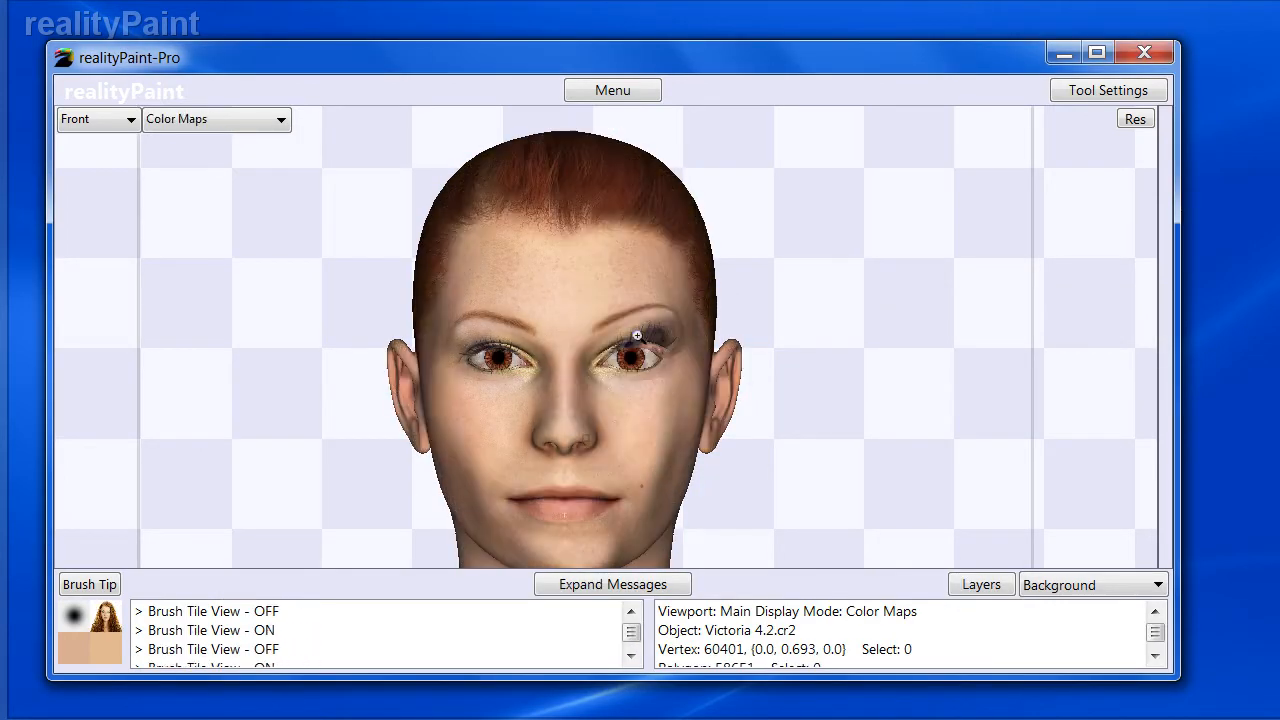
{"action": "key", "text": "v"}
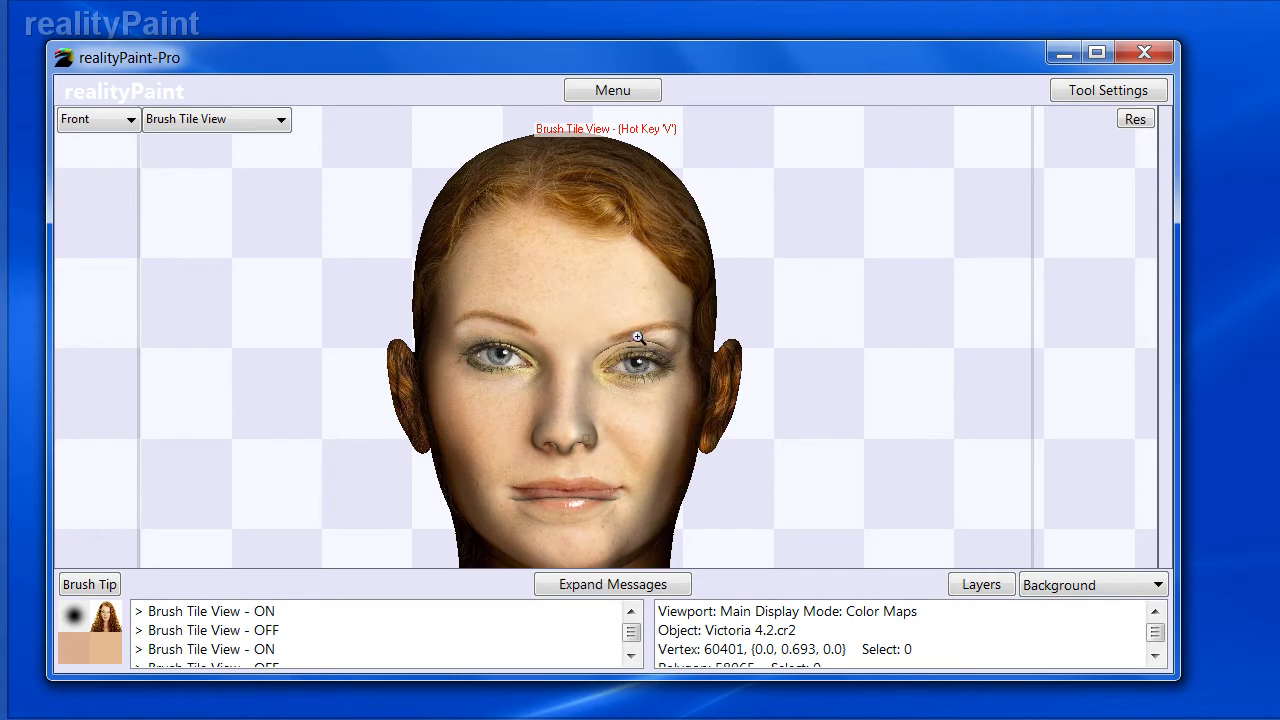
{"action": "left_click_drag", "start_coordinate": [419, 206], "coordinate": [743, 363]}
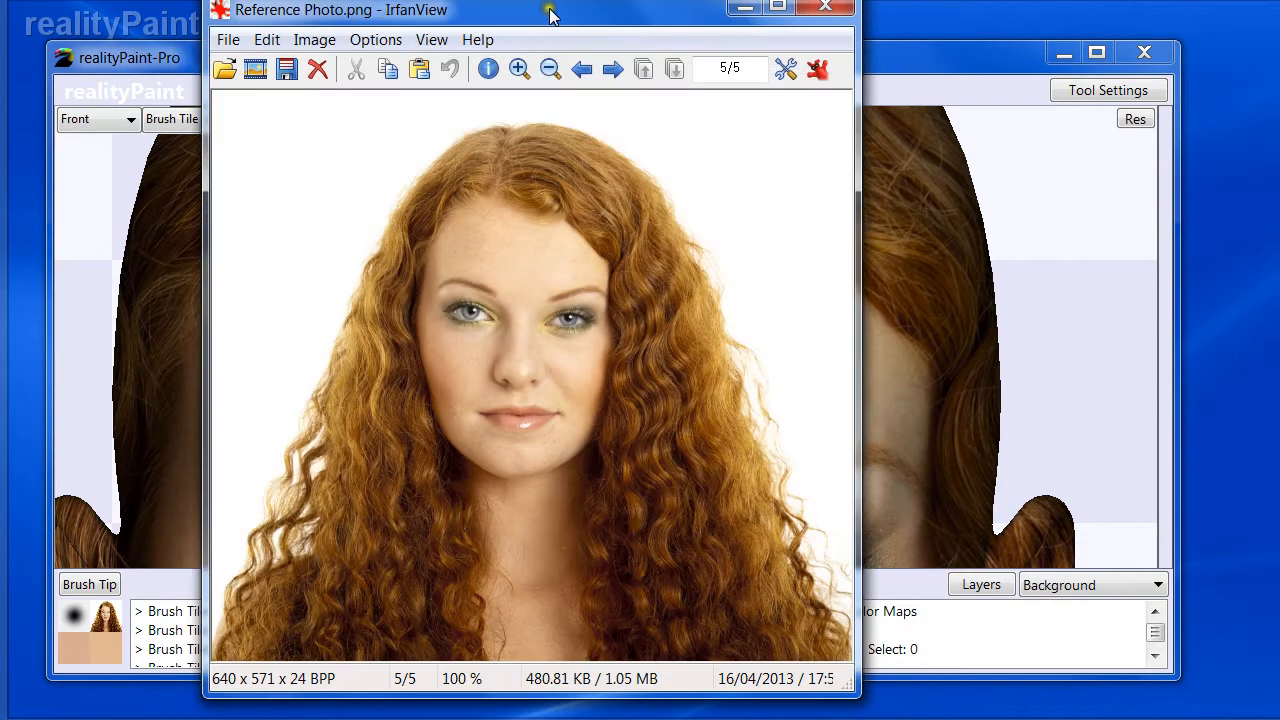
{"action": "left_click_drag", "start_coordinate": [550, 12], "coordinate": [588, 82]}
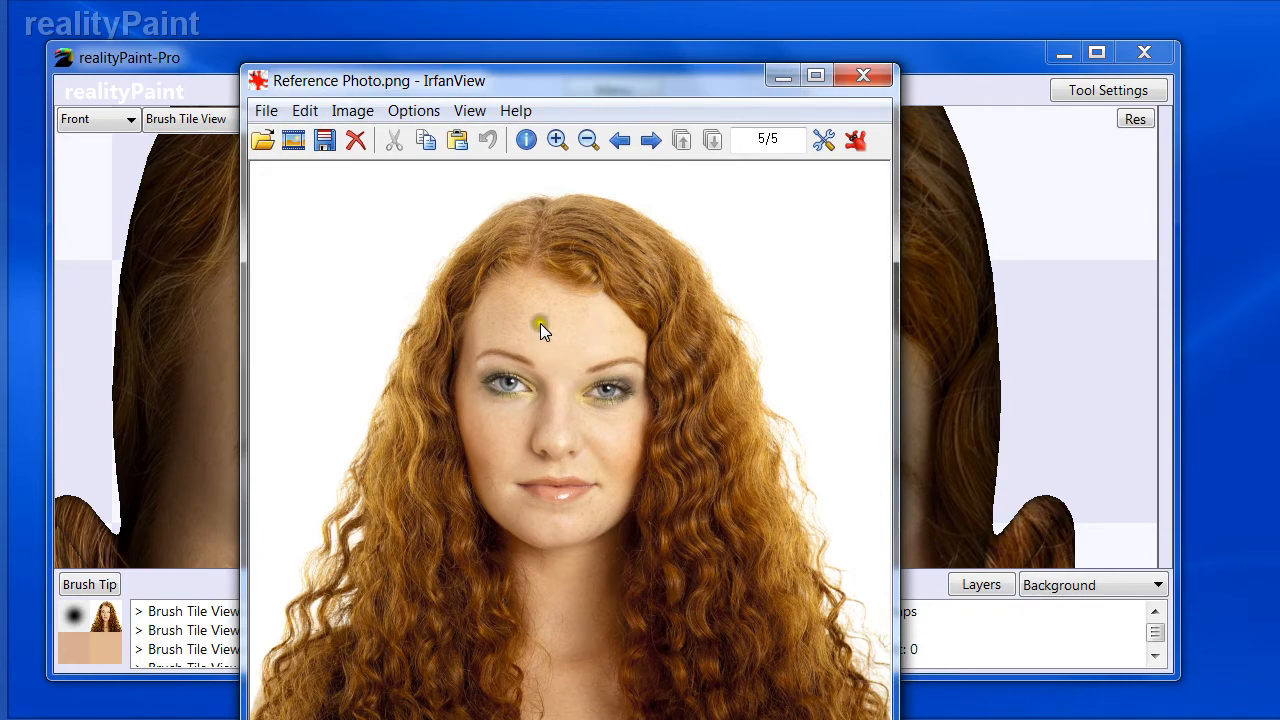
{"action": "left_click", "coordinate": [874, 75]}
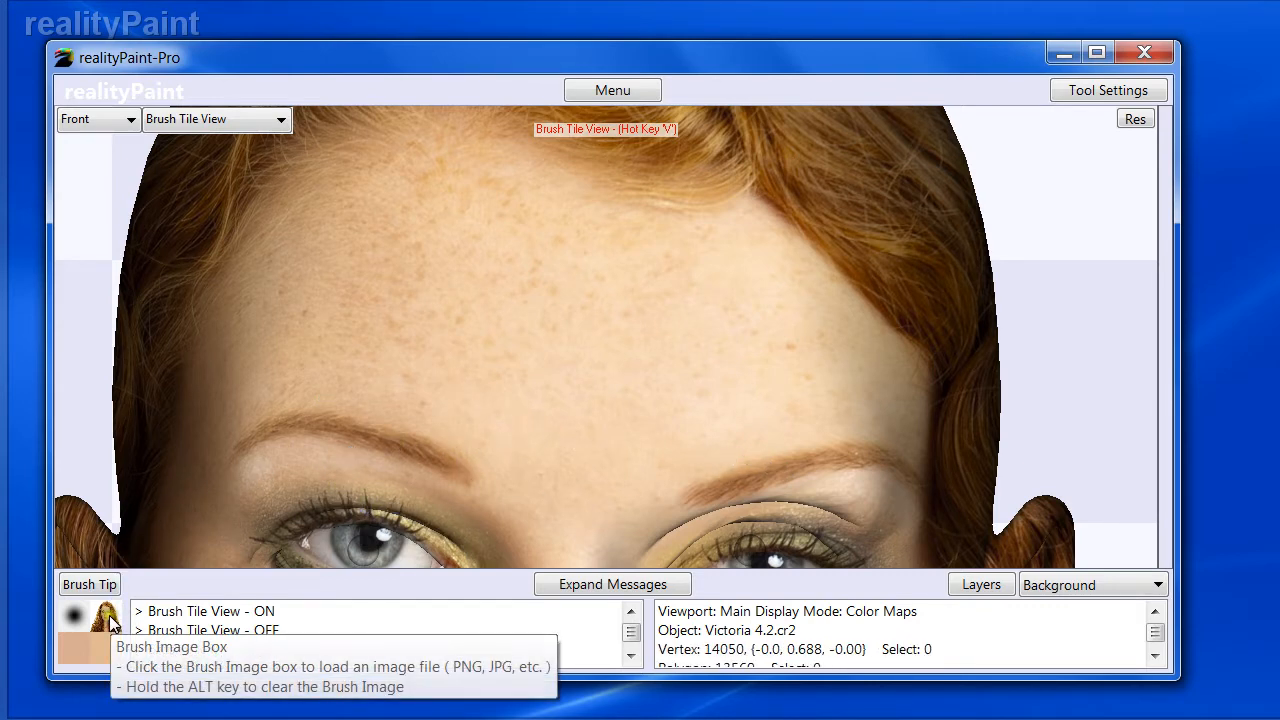
Flip the brush image texture horizontally
{"action": "left_click", "coordinate": [95, 585]}
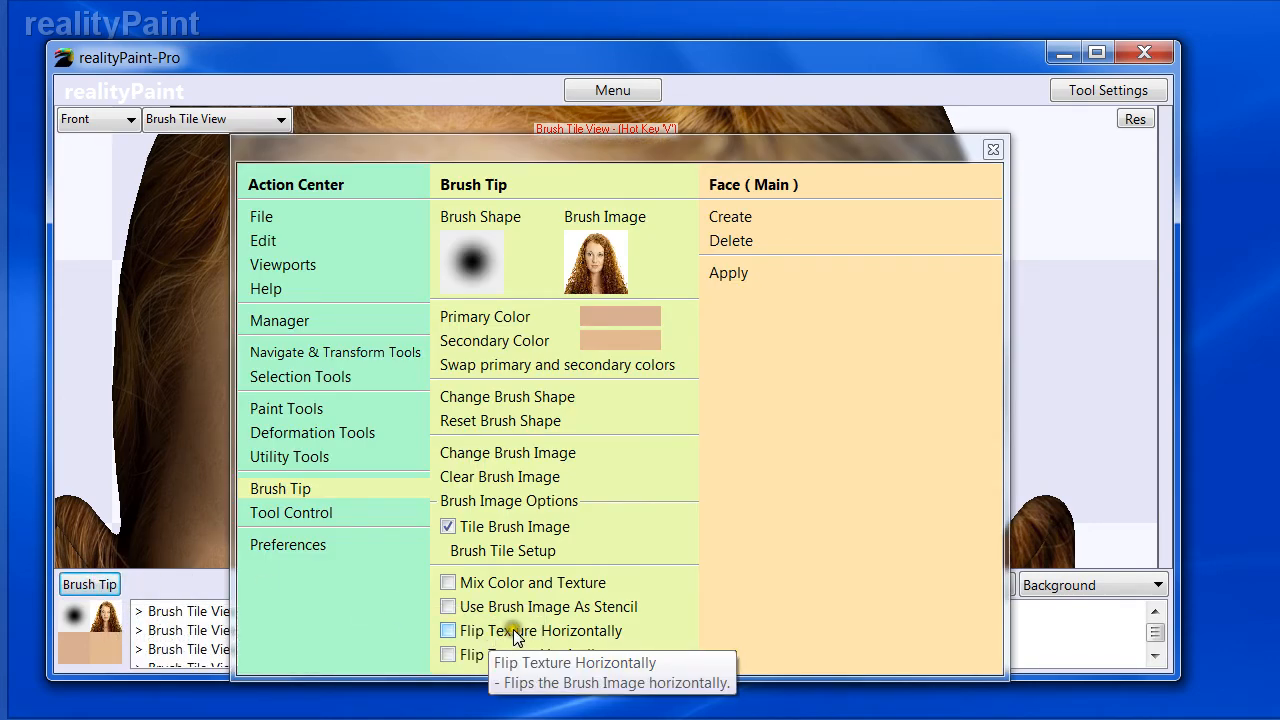
{"action": "left_click", "coordinate": [552, 630]}
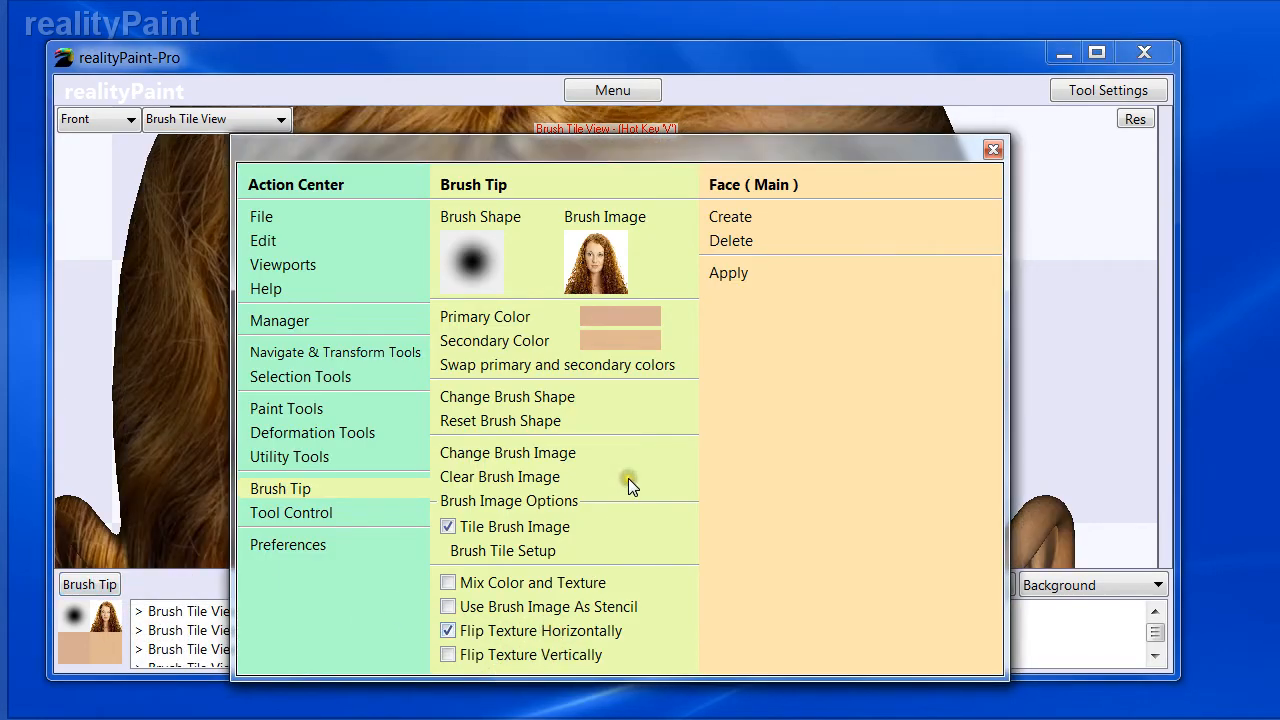
{"action": "key", "text": "Escape"}
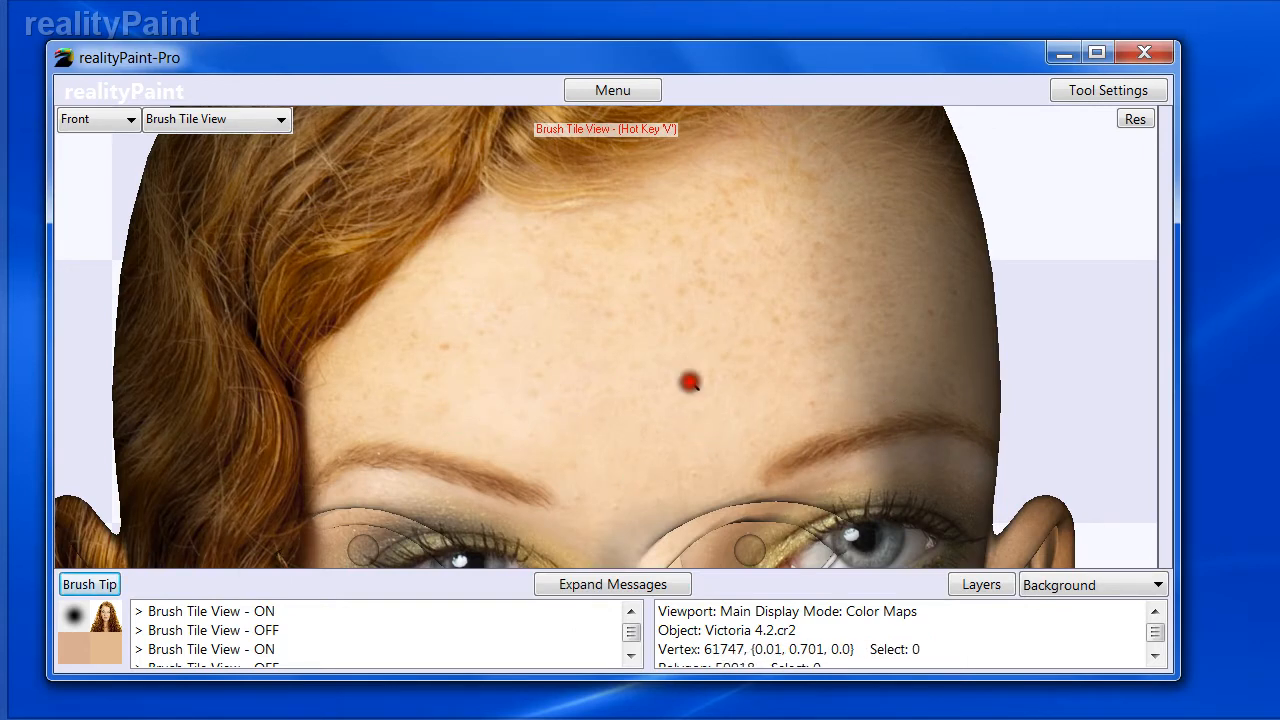
Move the brush tile sideways with Brush Tile Setup to align the flipped photo's eye with the smeared eye, and return to Color Maps
{"action": "scroll", "coordinate": [690, 383], "scroll_direction": "down", "scroll_amount": 2}
{"action": "key", "text": "shift+v"}
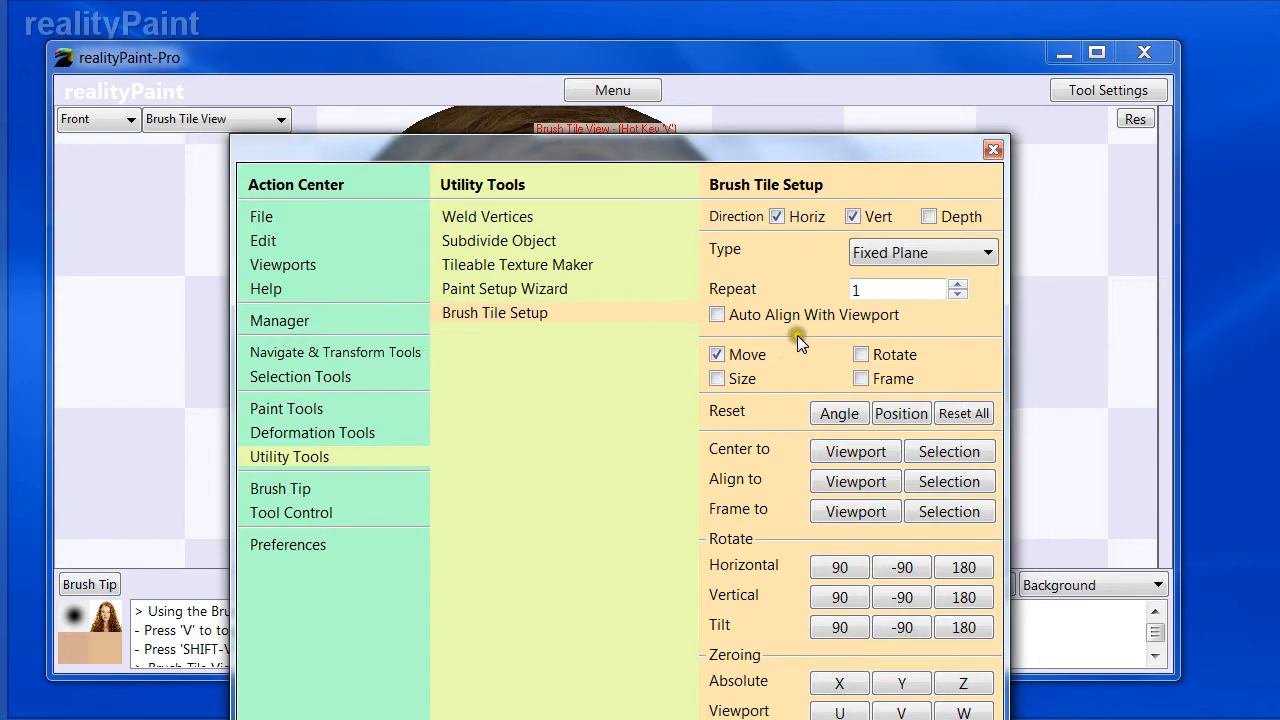
{"action": "left_click", "coordinate": [767, 362]}
{"action": "left_click_drag", "start_coordinate": [629, 393], "coordinate": [572, 394]}
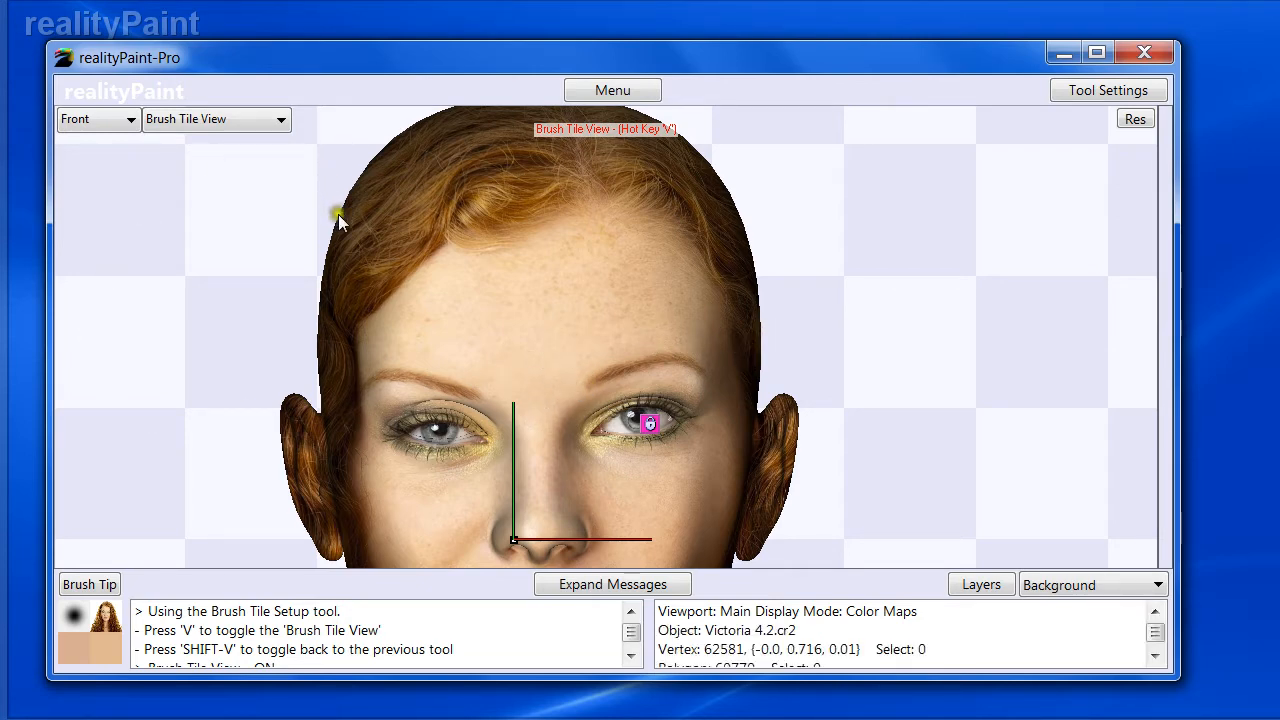
{"action": "key", "text": "v"}
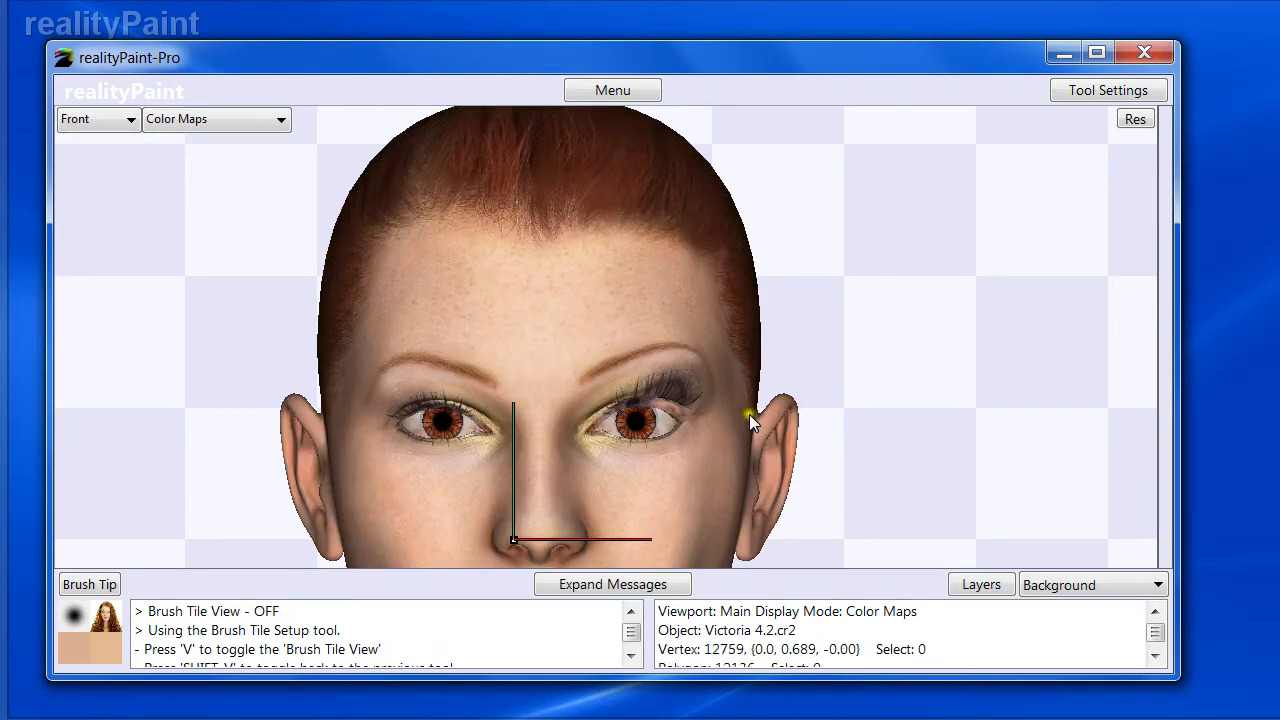
Create a new image map layer above the Face layer and name it Asymmetry
{"action": "left_click", "coordinate": [1025, 586]}
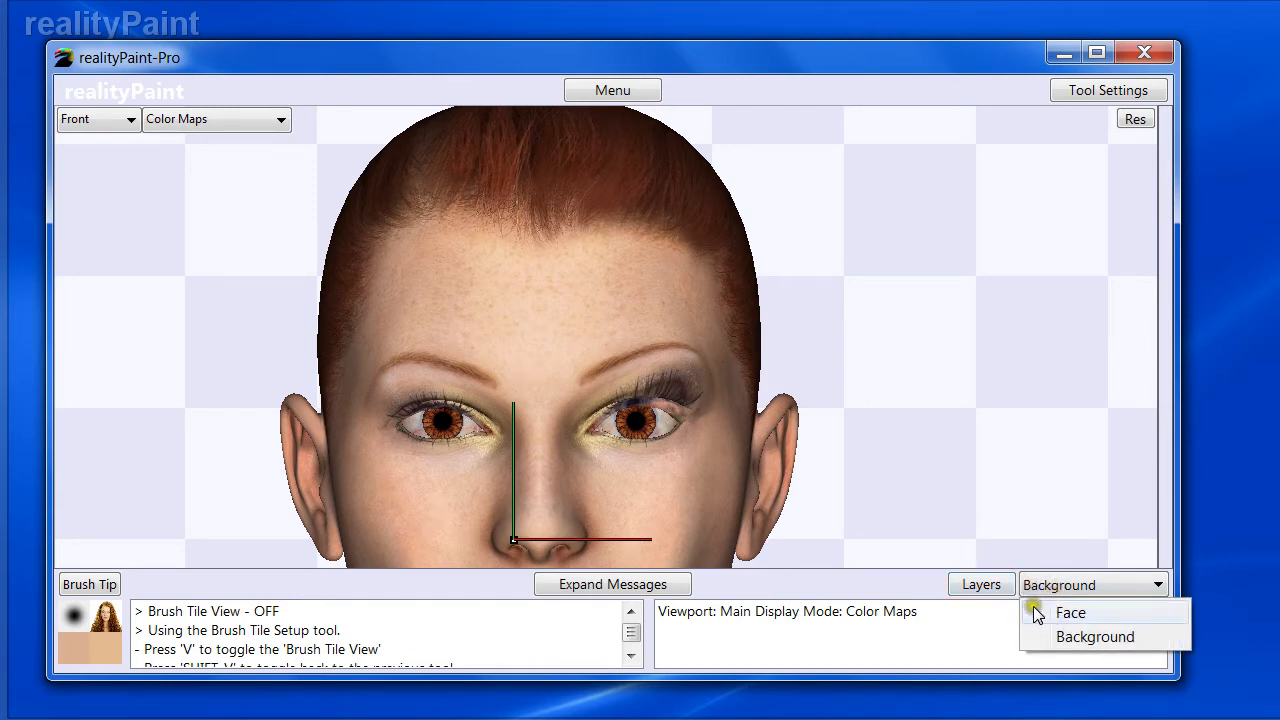
{"action": "left_click", "coordinate": [1066, 608]}
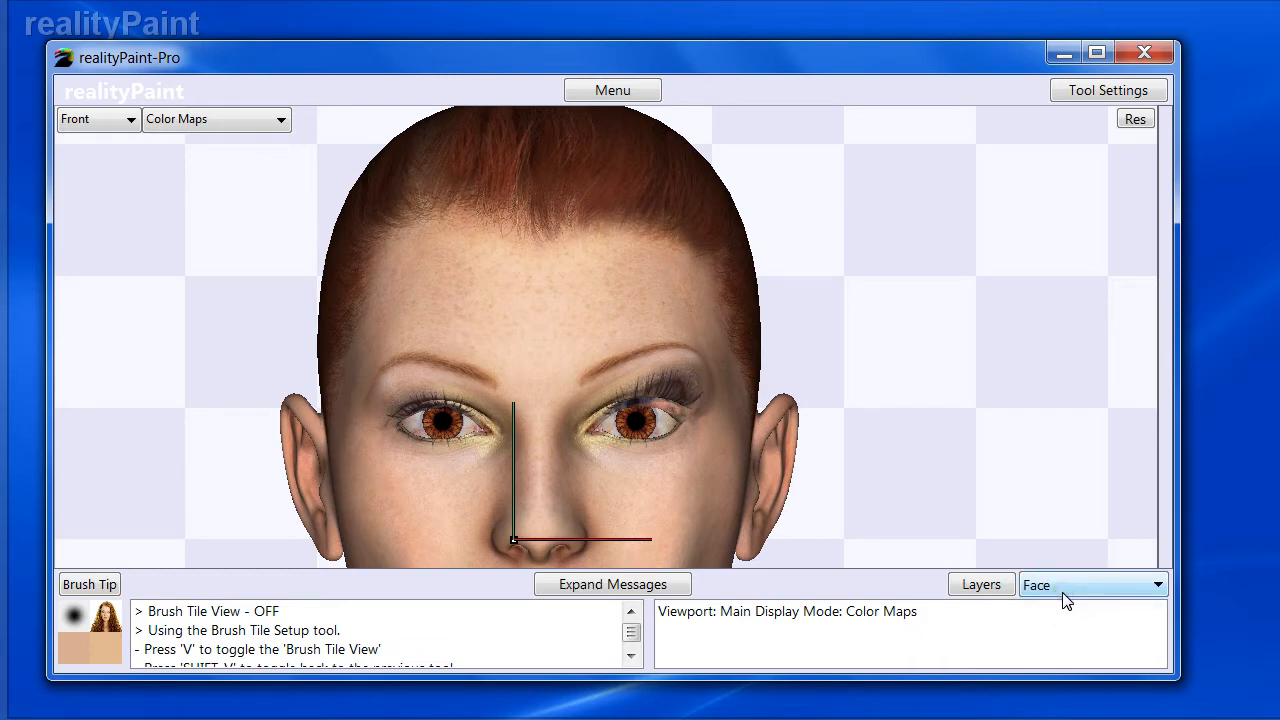
{"action": "left_click", "coordinate": [976, 584]}
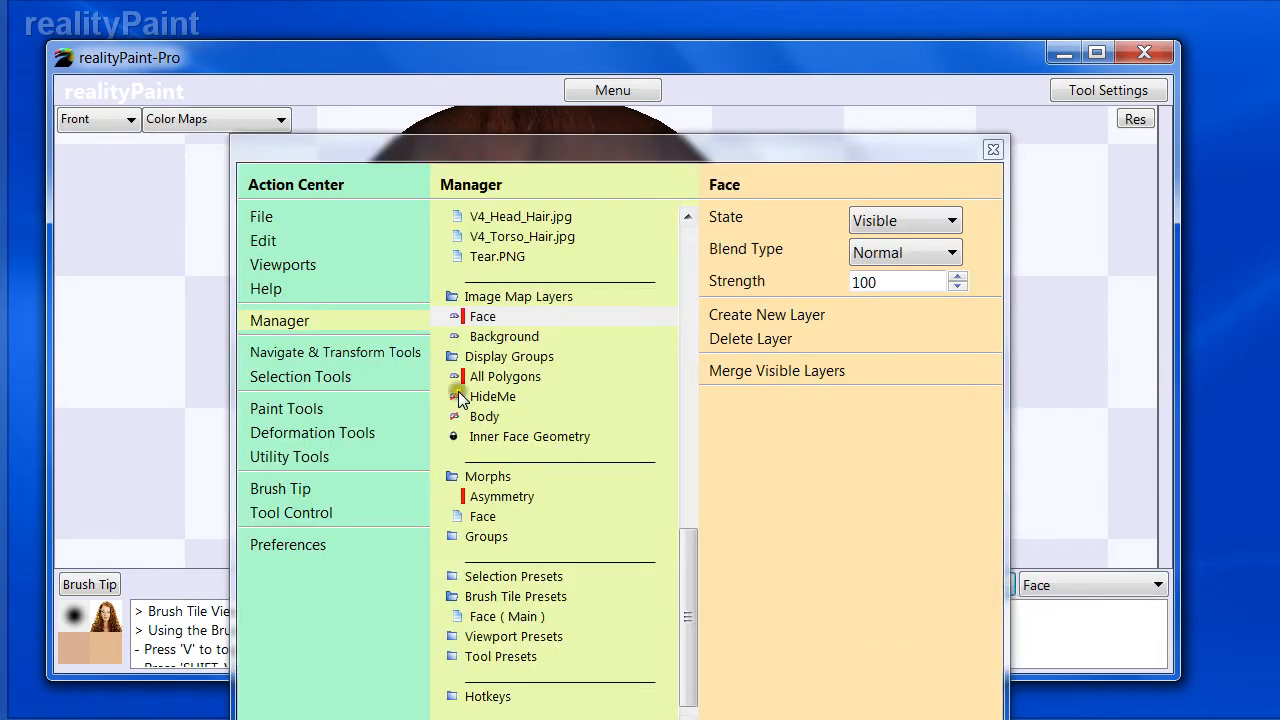
{"action": "left_click", "coordinate": [767, 318]}
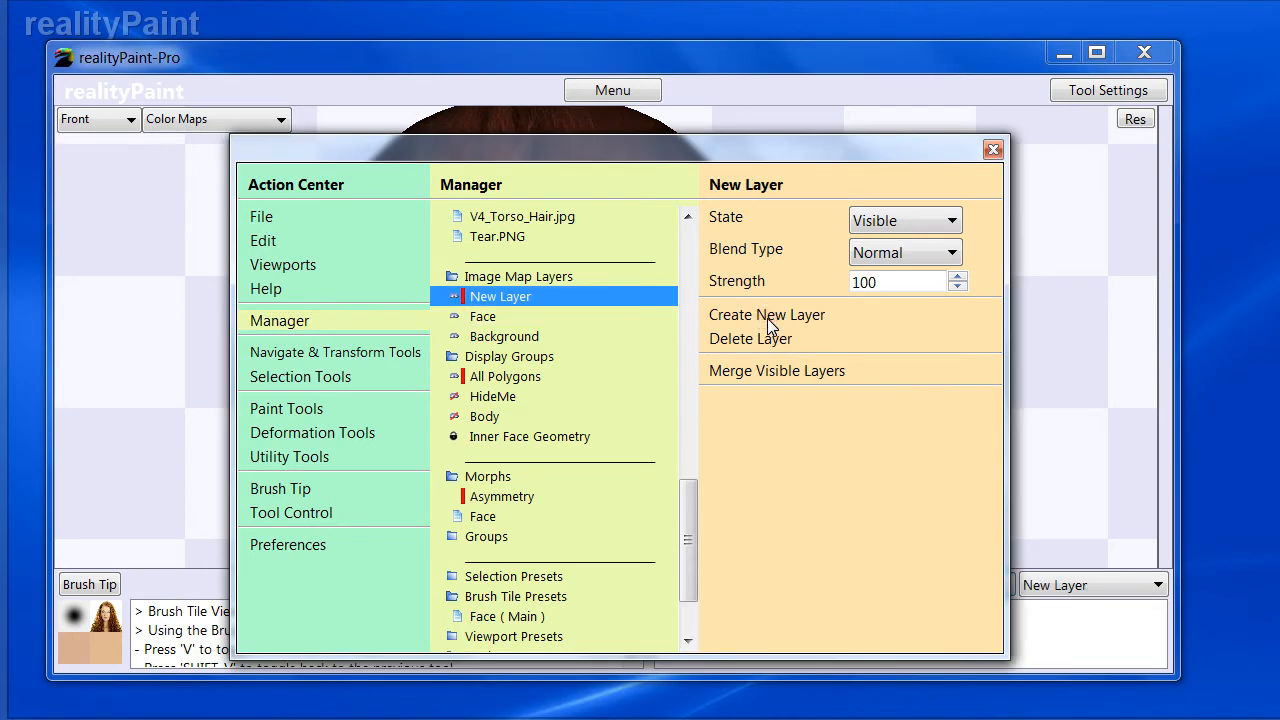
{"action": "left_click", "coordinate": [520, 298]}
{"action": "left_click", "coordinate": [521, 294]}
{"action": "type", "text": "Asymmetry"}
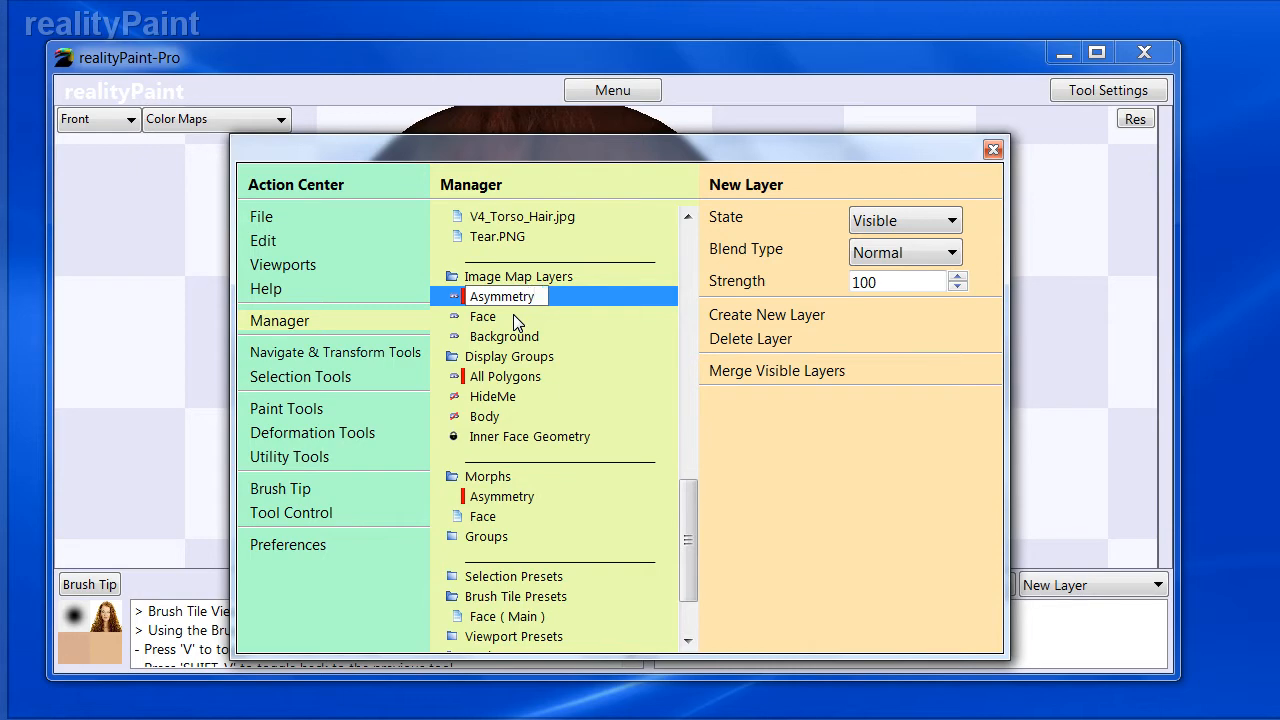
{"action": "key", "text": "Return"}
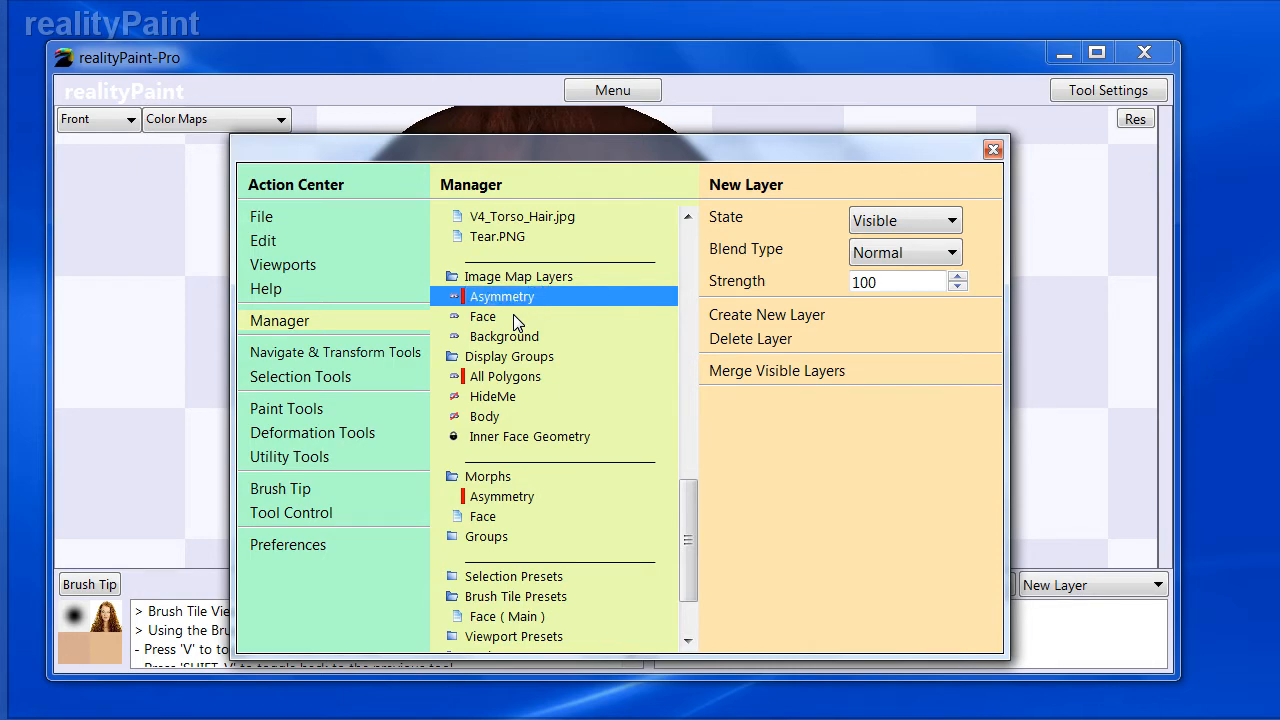
{"action": "key", "text": "Escape"}
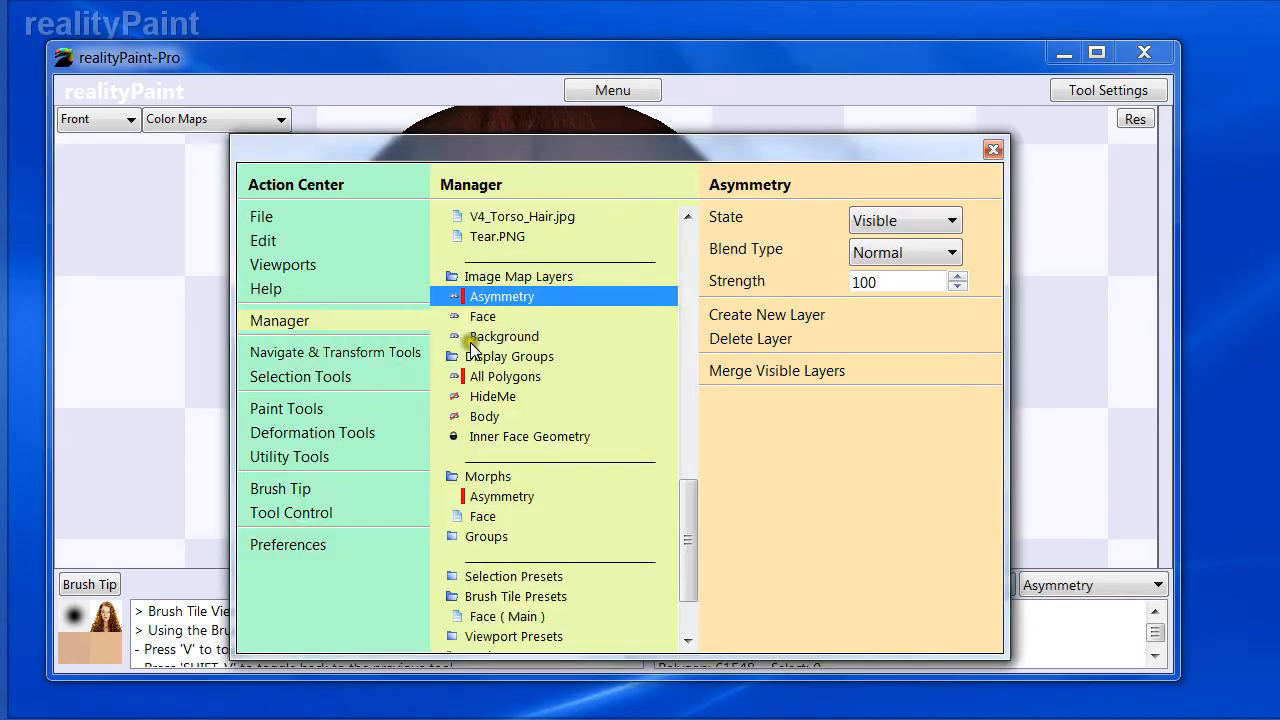
Paint the flipped reference photo over the smeared eye, eyelashes and eyebrow on the Asymmetry layer with the Paint Brush
{"action": "left_click", "coordinate": [286, 408]}
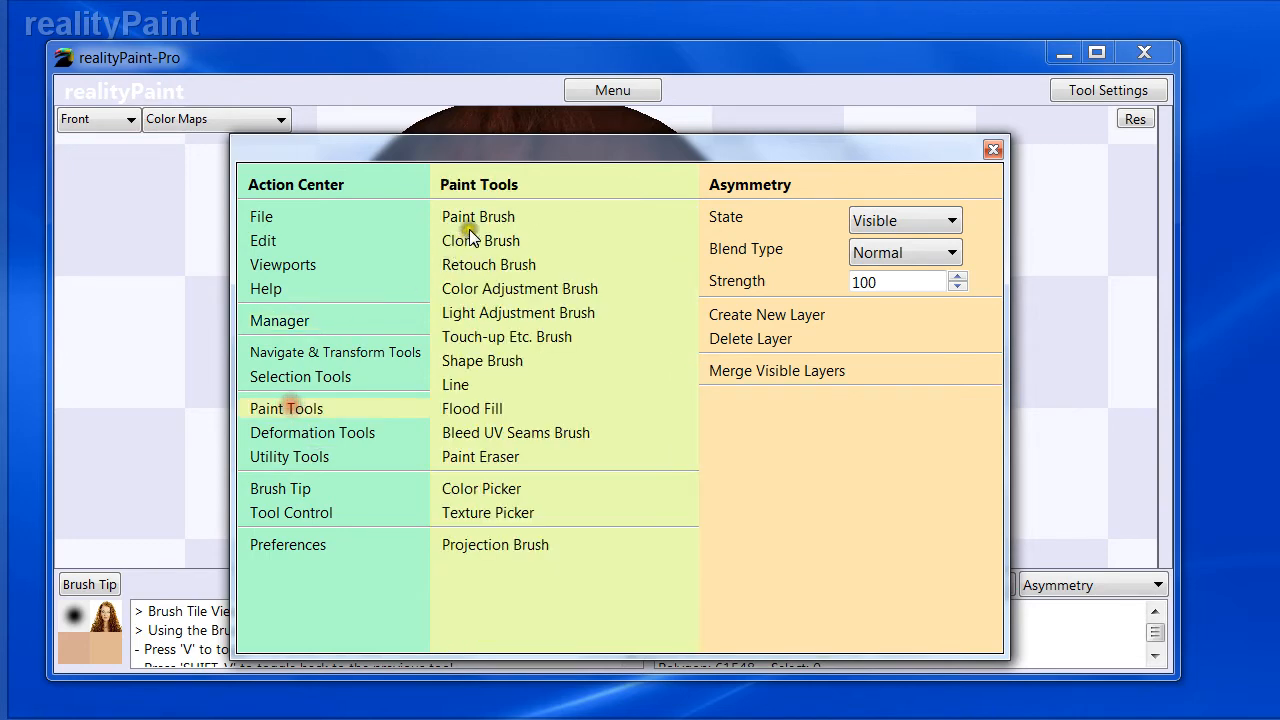
{"action": "left_click", "coordinate": [472, 217]}
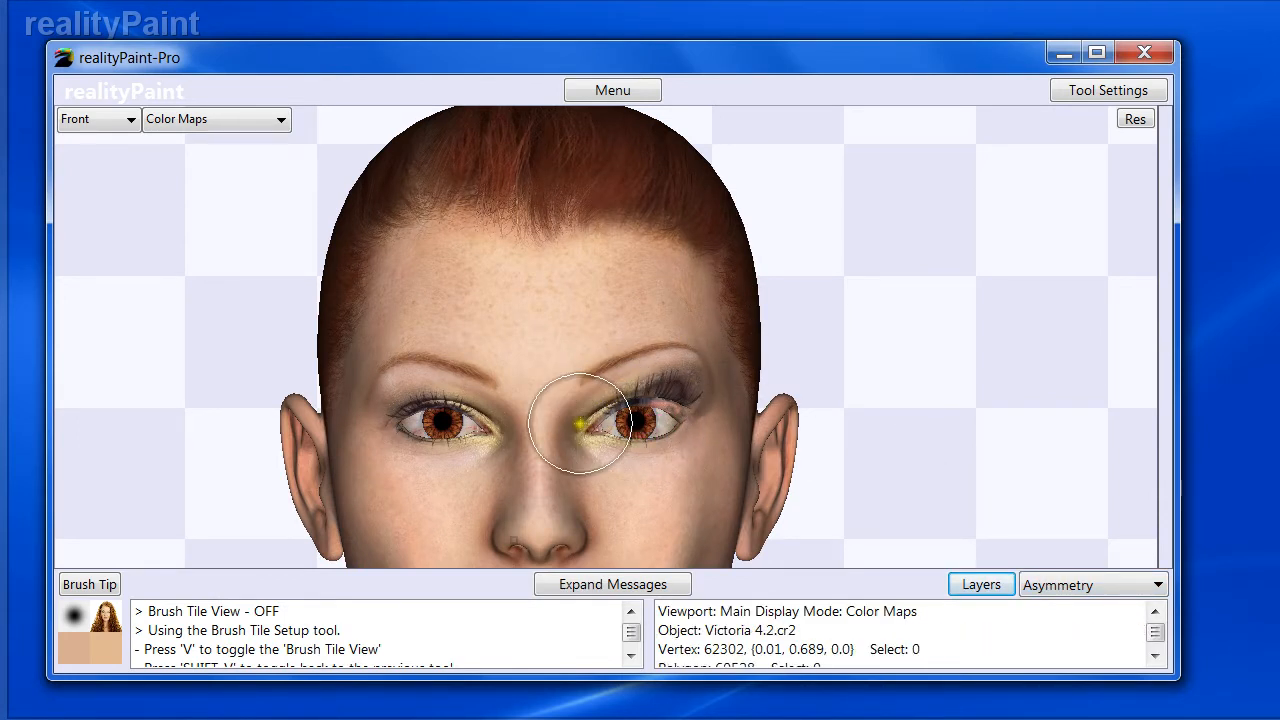
{"action": "mouse_move", "coordinate": [678, 400]}
{"action": "left_mouse_down"}
{"action": "mouse_move", "coordinate": [645, 441]}
{"action": "mouse_move", "coordinate": [616, 410]}
{"action": "mouse_move", "coordinate": [639, 385]}
{"action": "left_mouse_up"}
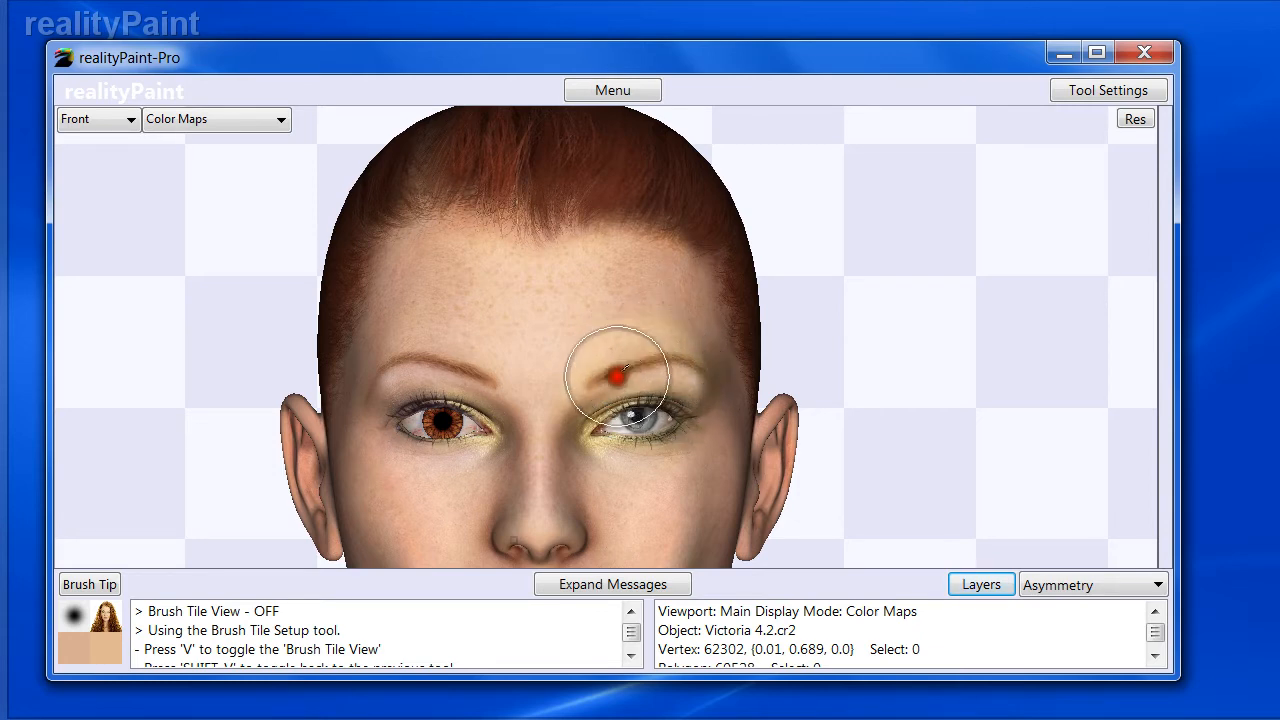
{"action": "key", "text": "ctrl+z"}
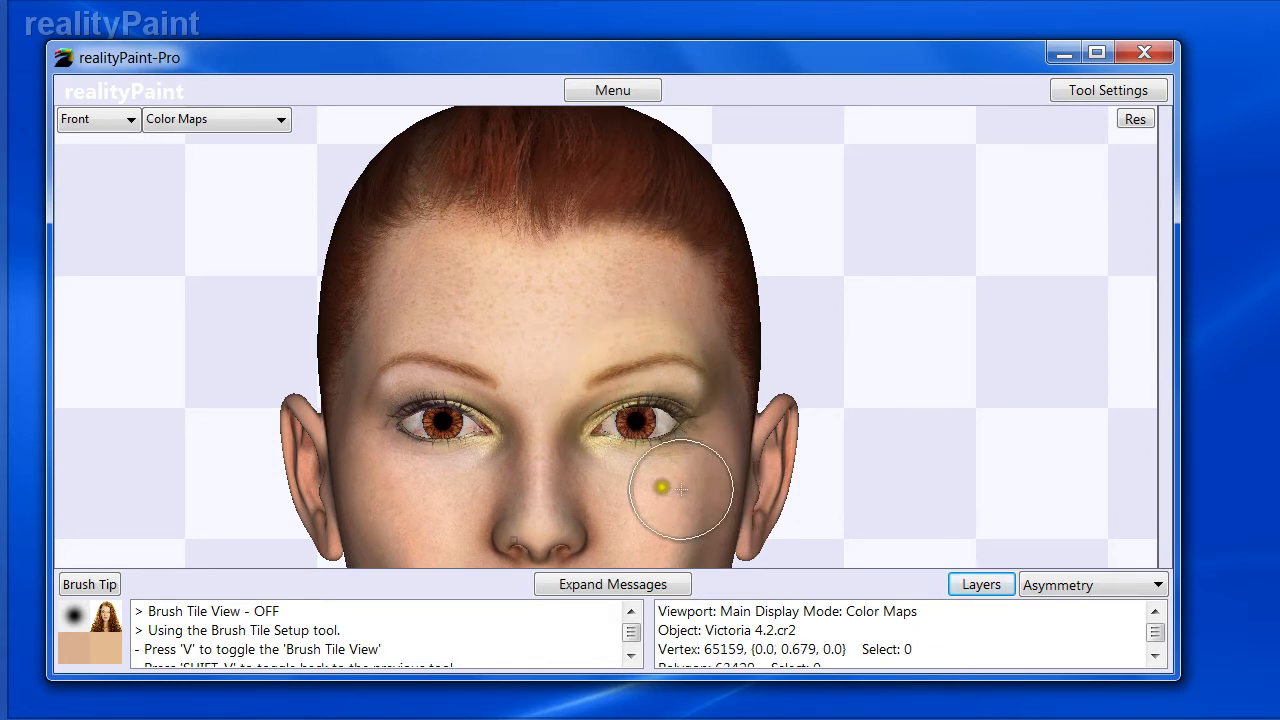
{"action": "left_click", "coordinate": [617, 420]}
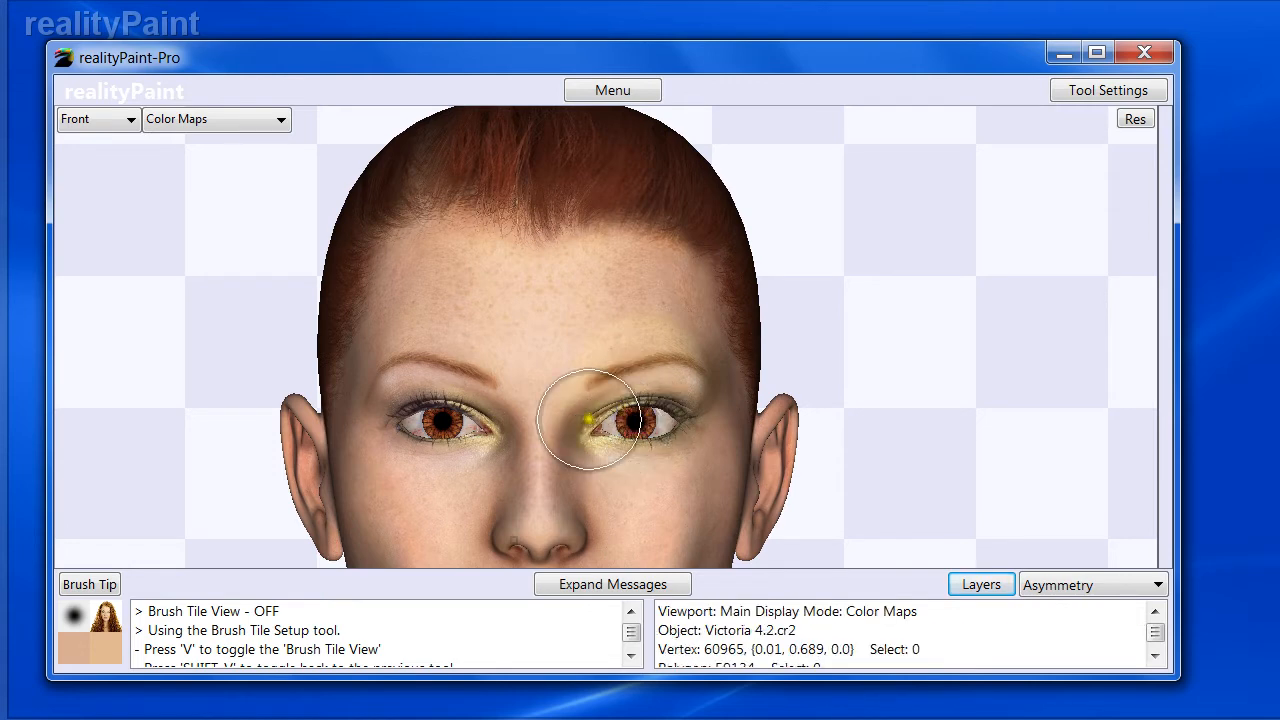
Even out the yellowish skin tone around the repaired eye and brow with the Color Adjustment Brush in Tone Drift mode
{"action": "key", "text": "r"}
{"action": "left_click", "coordinate": [666, 418]}
{"action": "left_click_drag", "start_coordinate": [660, 418], "coordinate": [572, 440]}
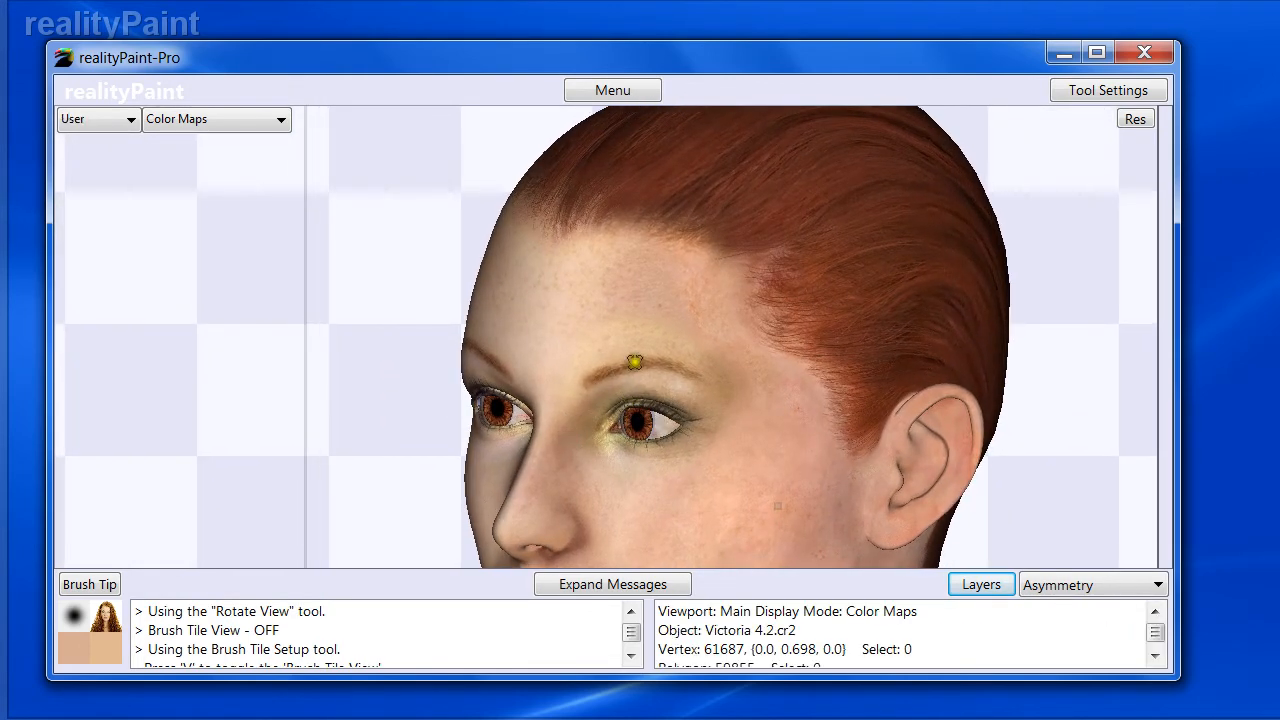
{"action": "key", "text": "z"}
{"action": "left_click_drag", "start_coordinate": [527, 288], "coordinate": [759, 485]}
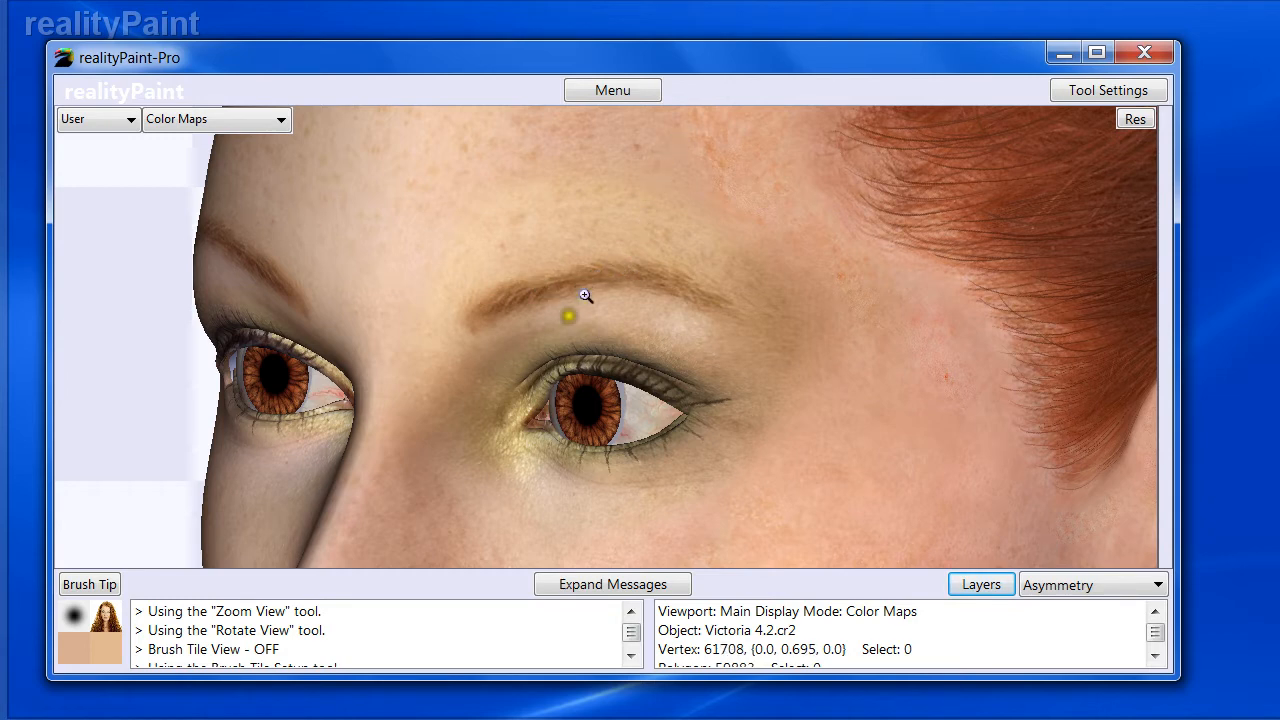
{"action": "right_click", "coordinate": [697, 202]}
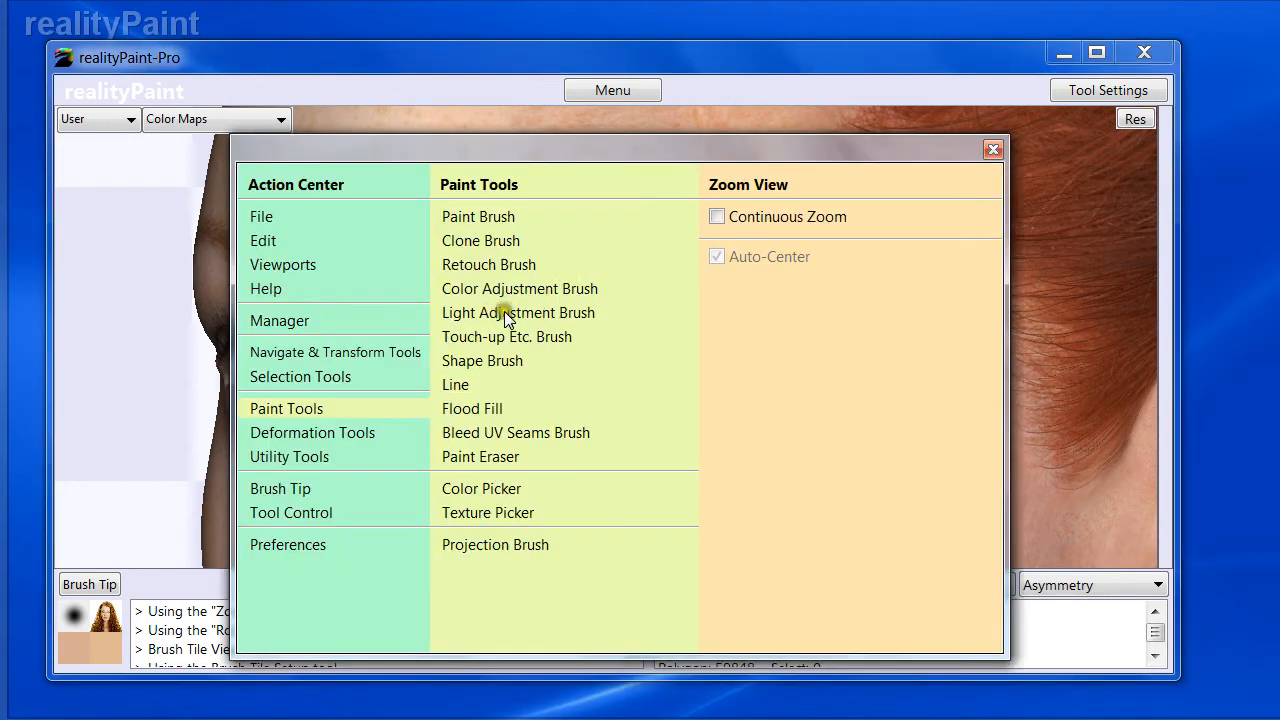
{"action": "left_click", "coordinate": [488, 290]}
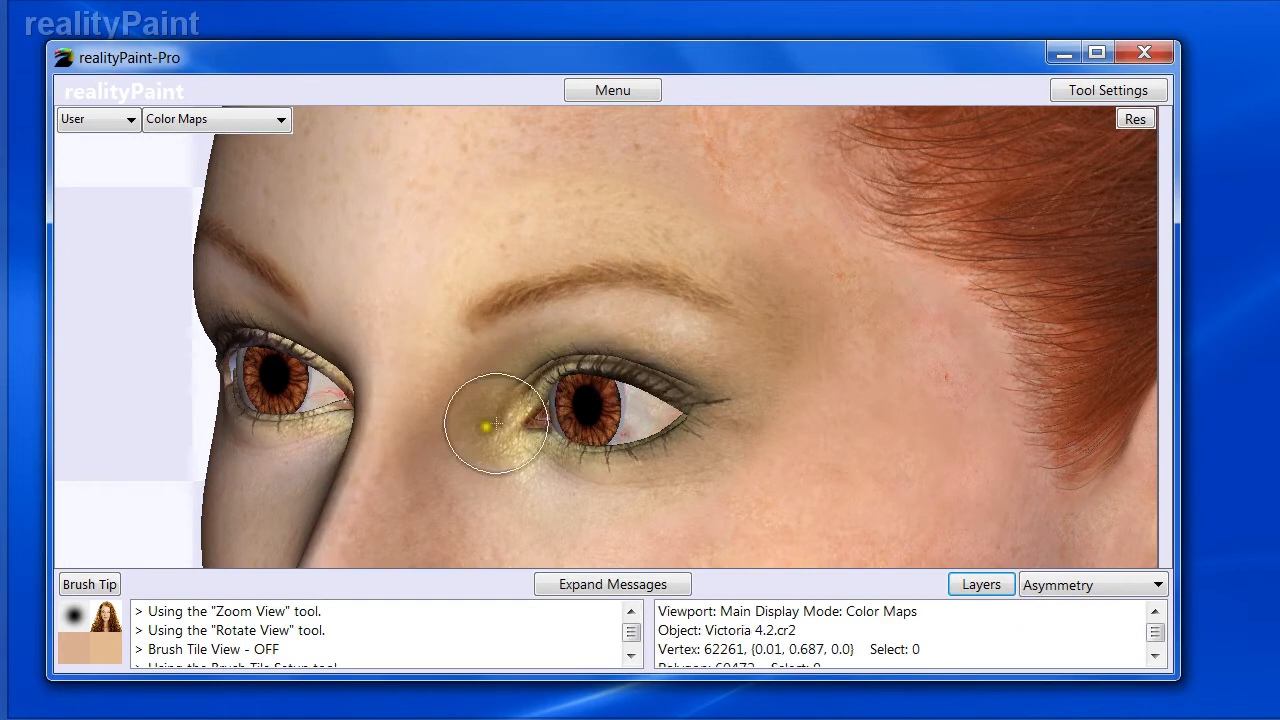
{"action": "mouse_move", "coordinate": [491, 423]}
{"action": "left_mouse_down"}
{"action": "mouse_move", "coordinate": [553, 437]}
{"action": "mouse_move", "coordinate": [734, 383]}
{"action": "mouse_move", "coordinate": [689, 326]}
{"action": "mouse_move", "coordinate": [727, 263]}
{"action": "mouse_move", "coordinate": [677, 286]}
{"action": "mouse_move", "coordinate": [736, 349]}
{"action": "mouse_move", "coordinate": [834, 343]}
{"action": "mouse_move", "coordinate": [711, 234]}
{"action": "mouse_move", "coordinate": [463, 263]}
{"action": "mouse_move", "coordinate": [658, 348]}
{"action": "mouse_move", "coordinate": [811, 389]}
{"action": "mouse_move", "coordinate": [486, 356]}
{"action": "mouse_move", "coordinate": [586, 434]}
{"action": "mouse_move", "coordinate": [800, 429]}
{"action": "mouse_move", "coordinate": [586, 200]}
{"action": "mouse_move", "coordinate": [535, 378]}
{"action": "left_mouse_up"}
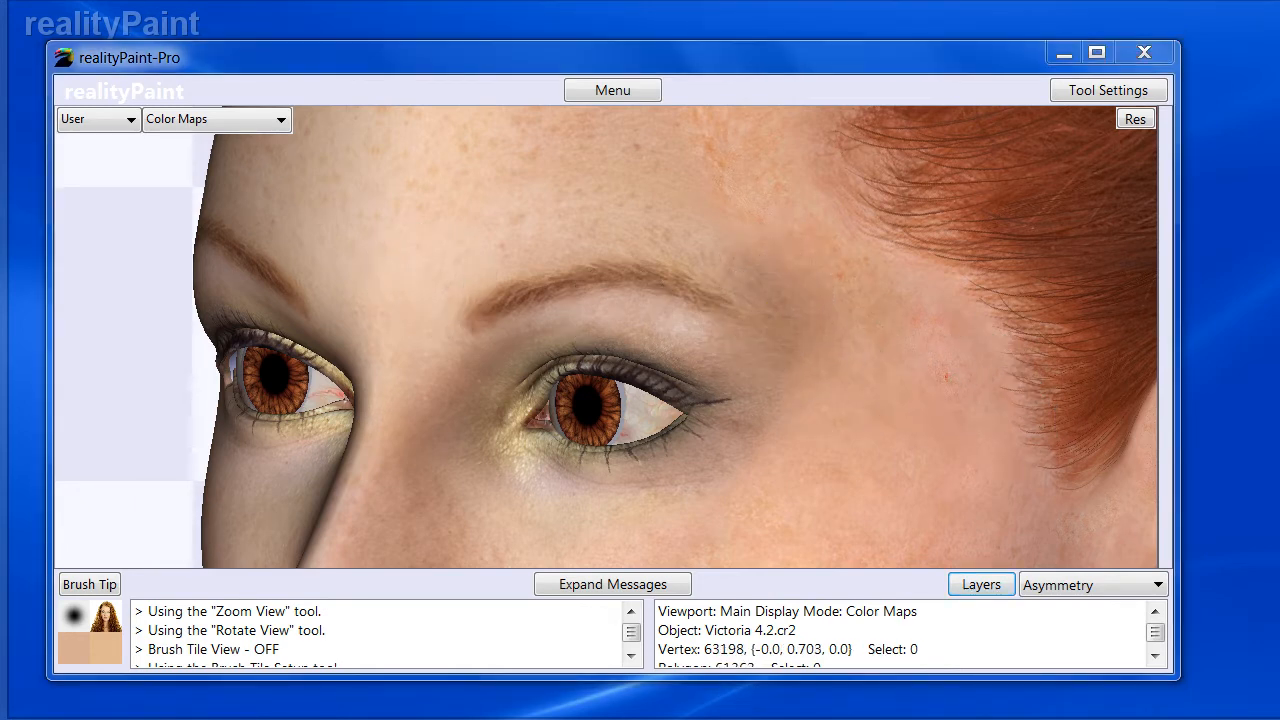
Check the reference photo in IrfanView, and erase the dark shading on the temple beside the repaired eye, undoing the last Paint Eraser stroke
{"action": "key", "text": "alt+Tab"}
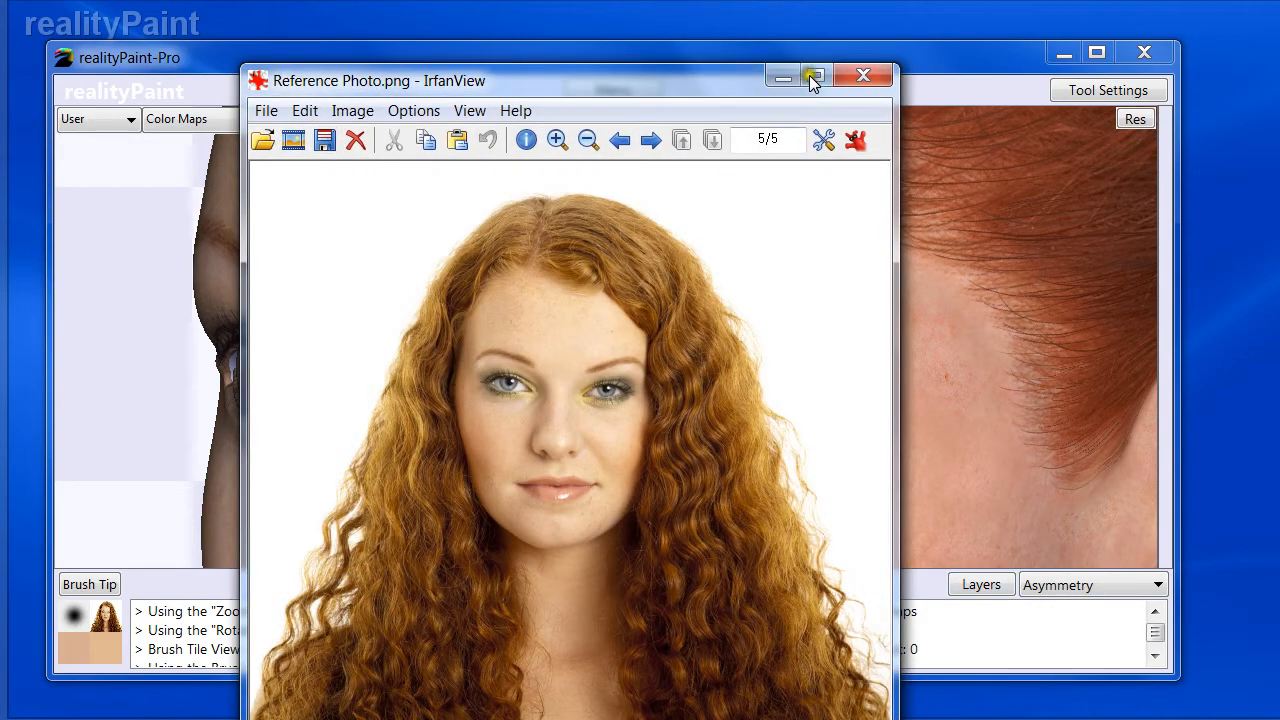
{"action": "left_click", "coordinate": [868, 74]}
{"action": "right_click", "coordinate": [523, 372]}
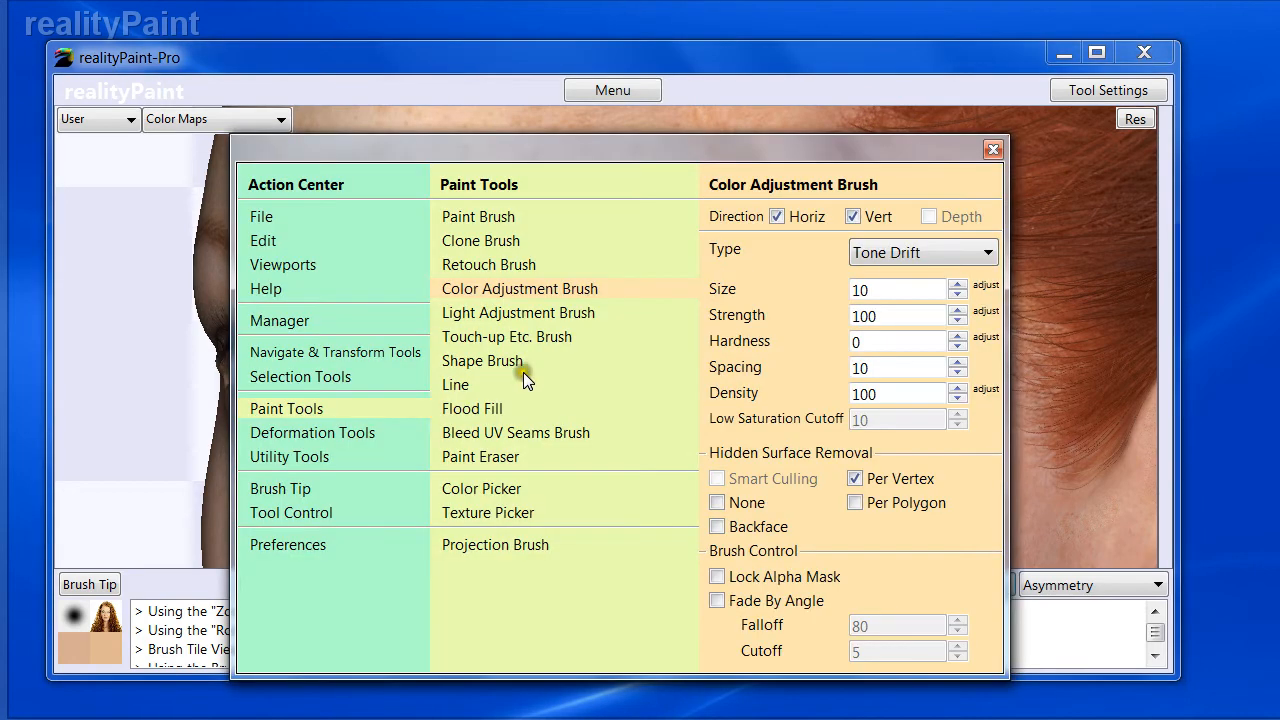
{"action": "left_click", "coordinate": [469, 458]}
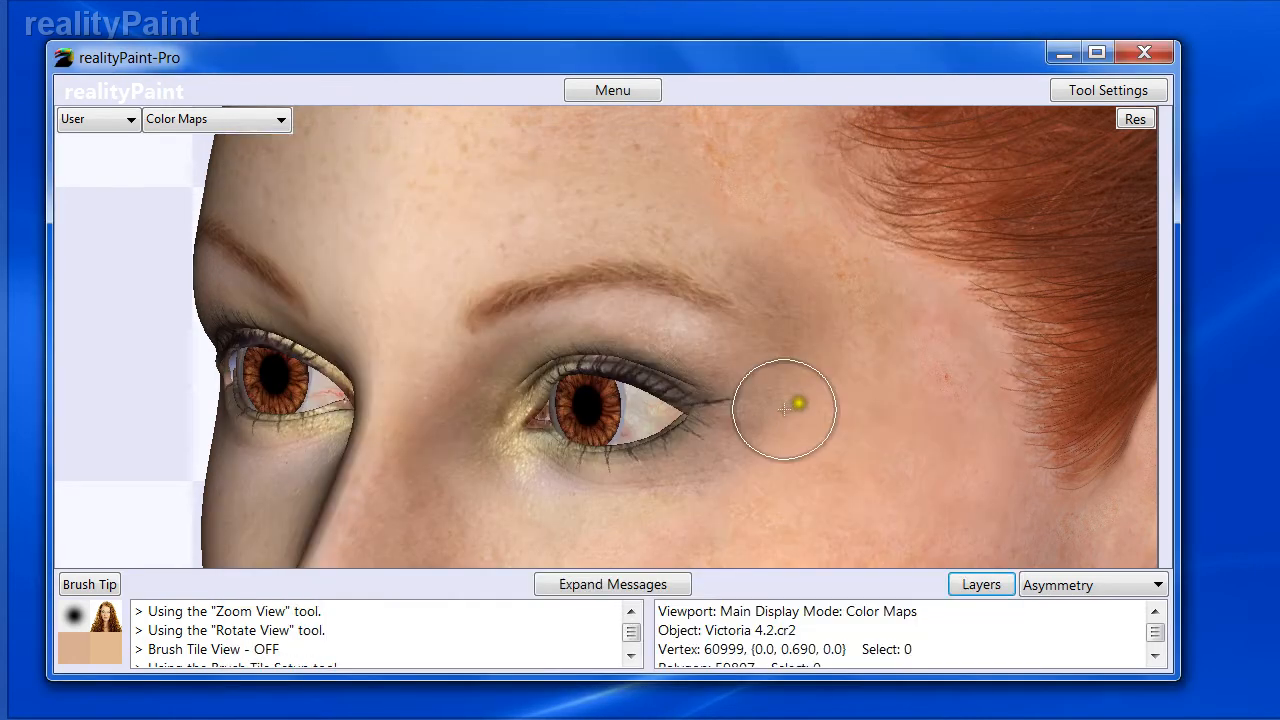
{"action": "left_click_drag", "start_coordinate": [810, 294], "coordinate": [823, 385]}
{"action": "mouse_move", "coordinate": [730, 247]}
{"action": "left_mouse_down"}
{"action": "mouse_move", "coordinate": [808, 329]}
{"action": "mouse_move", "coordinate": [831, 423]}
{"action": "left_mouse_up"}
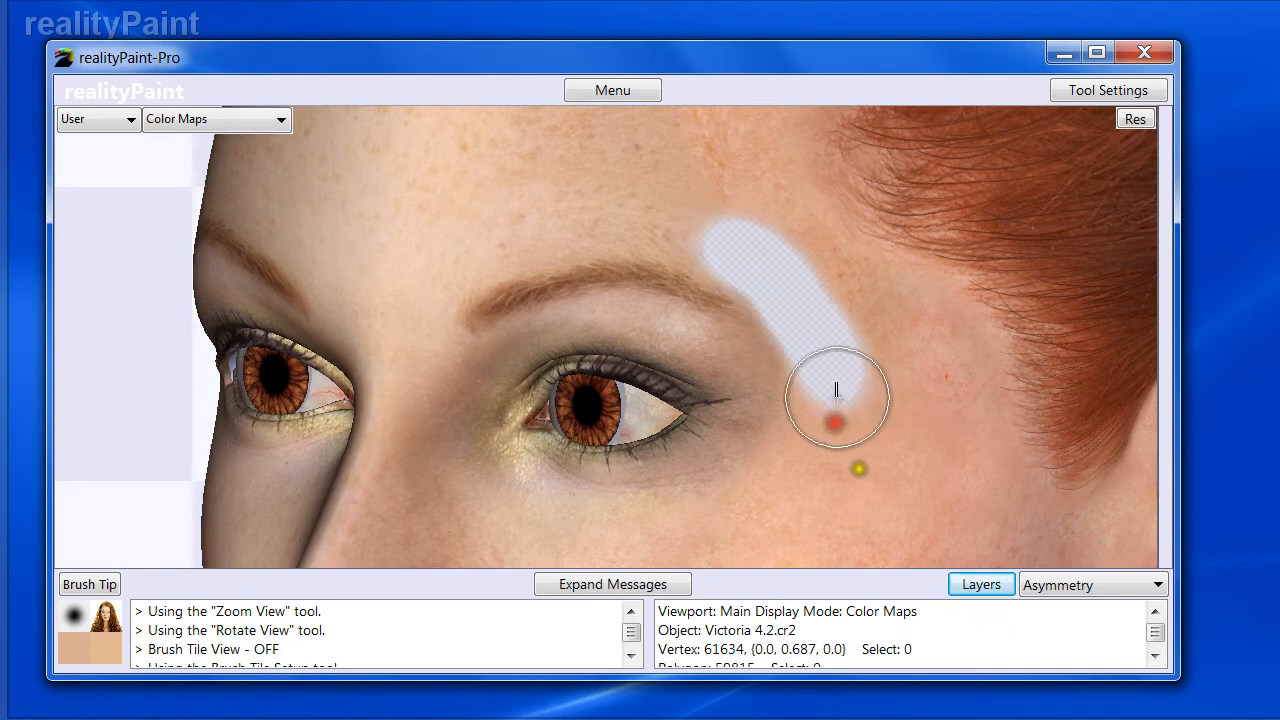
{"action": "key", "text": "ctrl+z"}
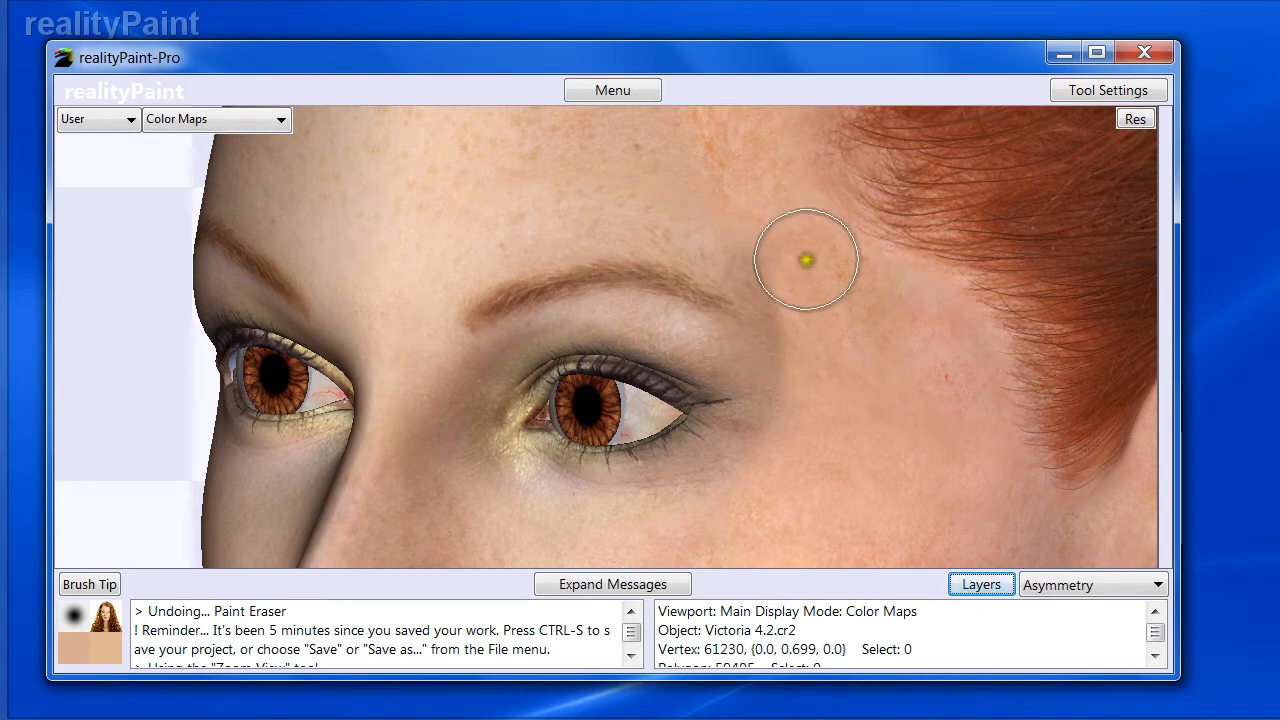
Set up the Light Adjustment Brush with the Lightness Up-Down type and a strength of 5
{"action": "key", "text": "space"}
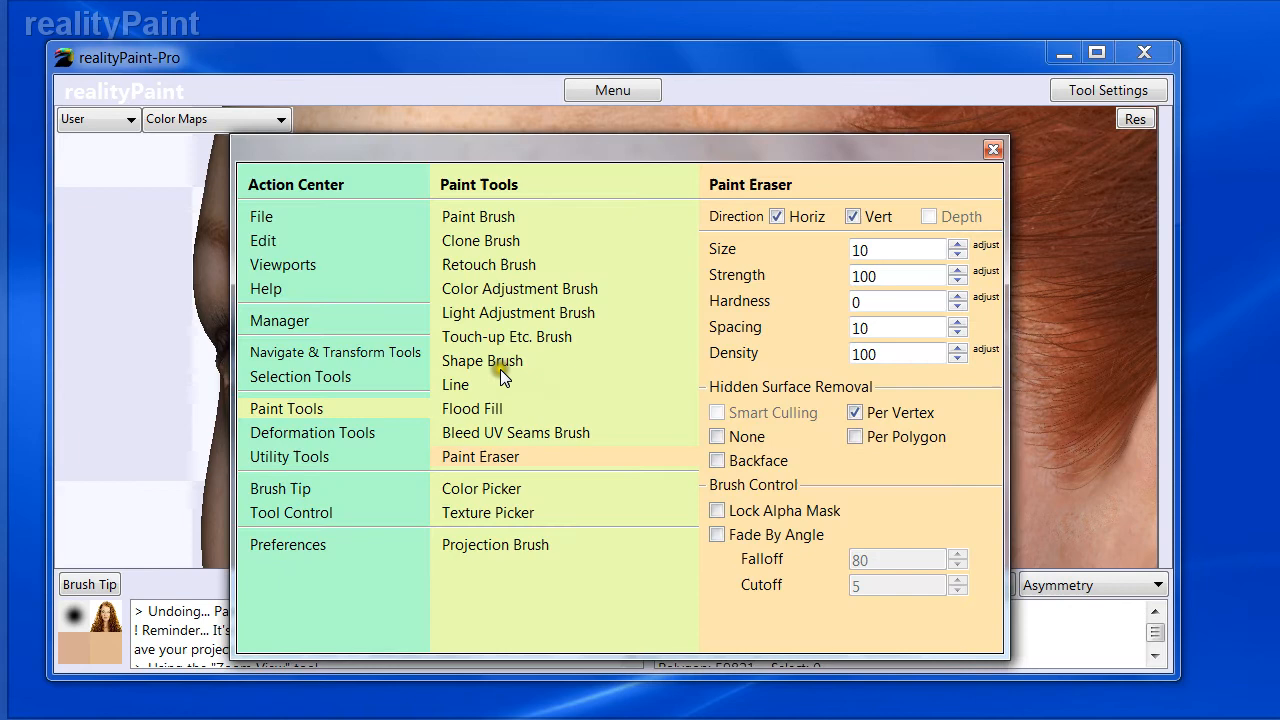
{"action": "left_click", "coordinate": [459, 313]}
{"action": "left_click", "coordinate": [935, 262]}
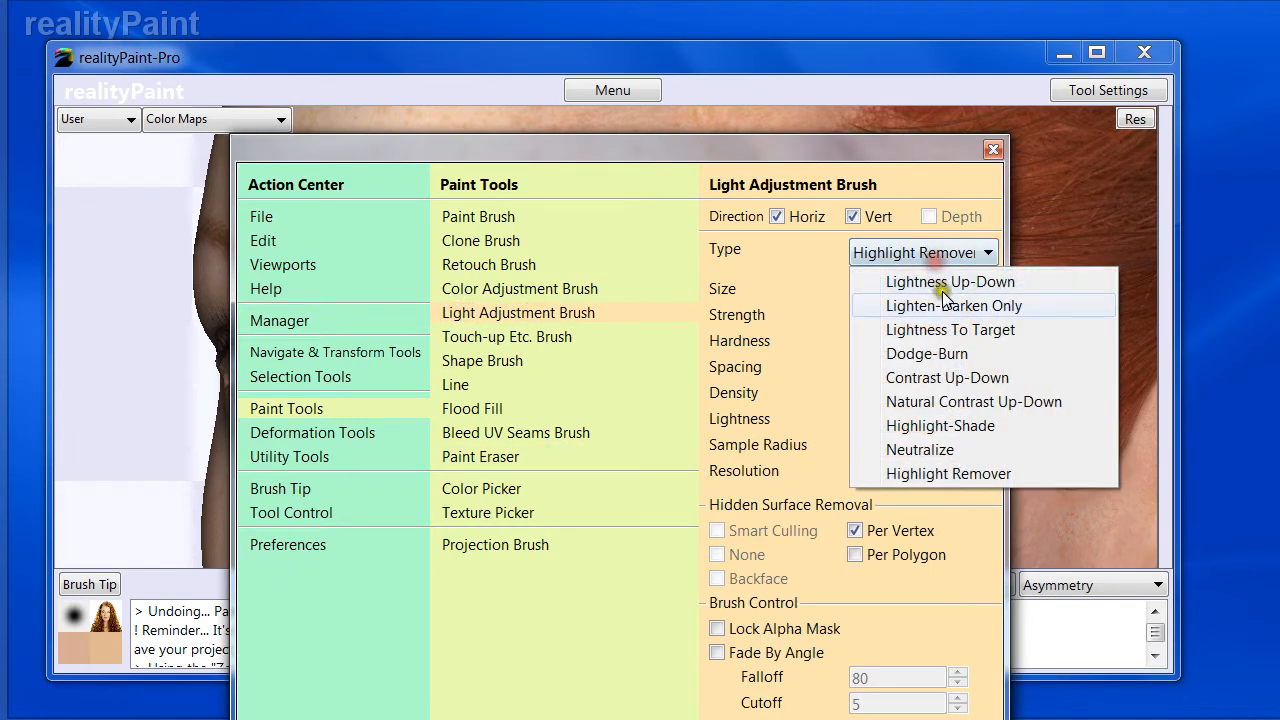
{"action": "left_click", "coordinate": [947, 284]}
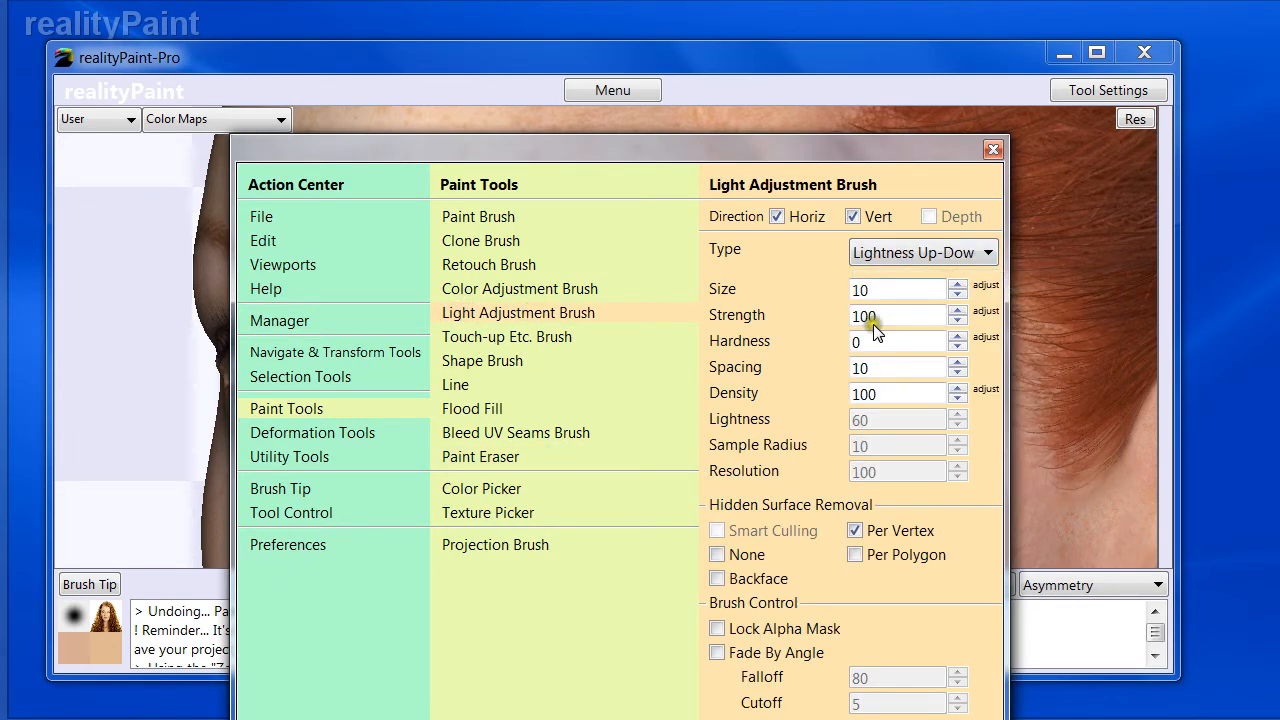
{"action": "type", "text": "5"}
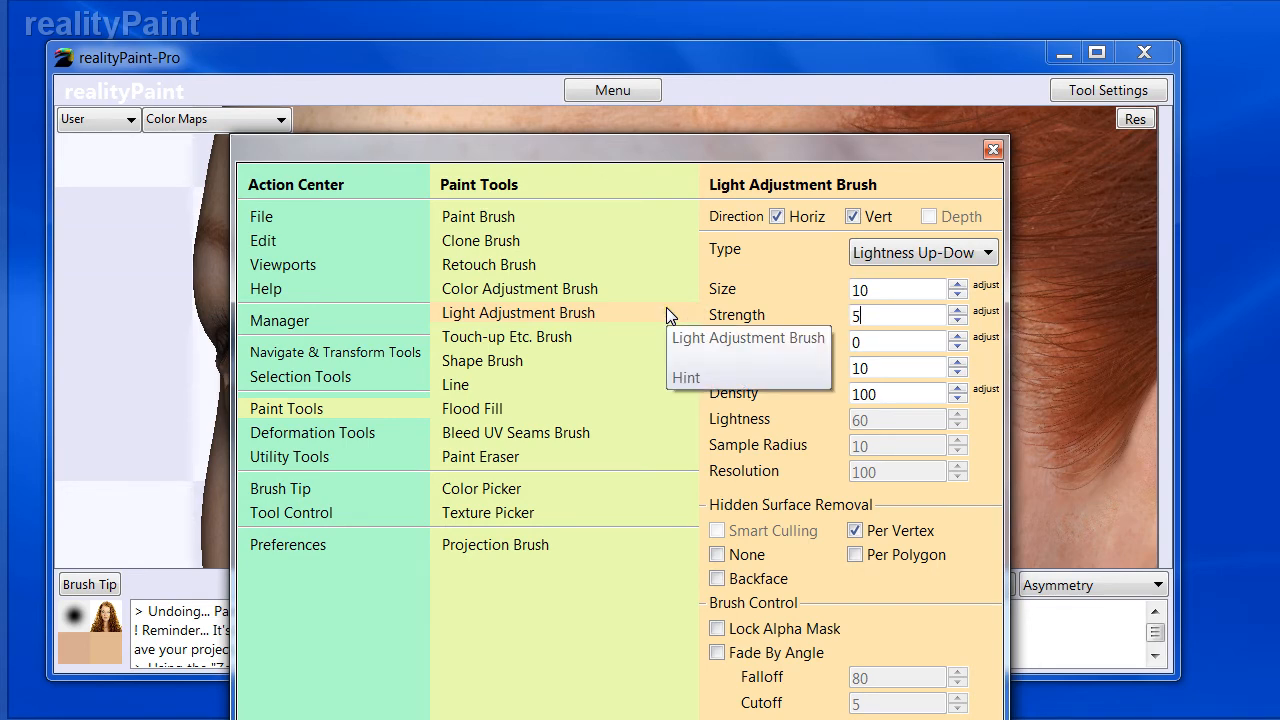
{"action": "left_click", "coordinate": [666, 310]}
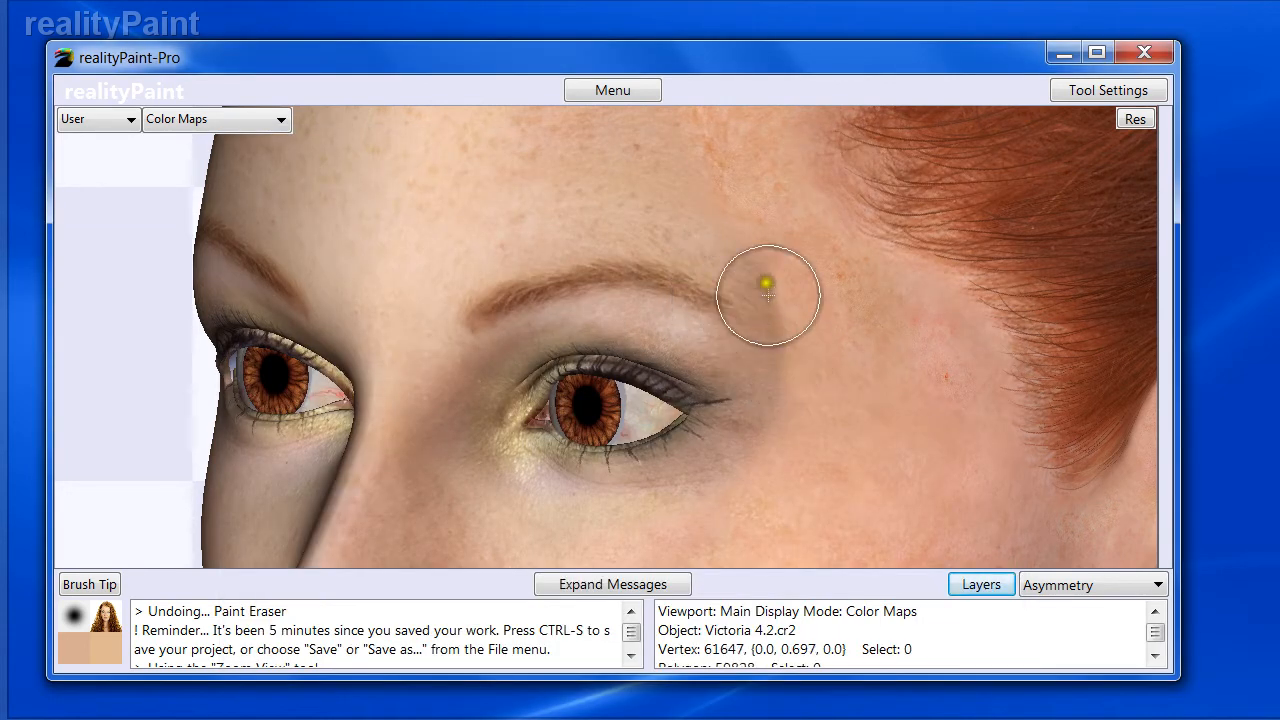
Lighten the shaded skin between the brow end and the eye's outer corner on the Asymmetry layer, undoing the last stroke
{"action": "mouse_move", "coordinate": [737, 271]}
{"action": "left_mouse_down"}
{"action": "mouse_move", "coordinate": [763, 294]}
{"action": "mouse_move", "coordinate": [740, 281]}
{"action": "mouse_move", "coordinate": [757, 380]}
{"action": "mouse_move", "coordinate": [763, 347]}
{"action": "mouse_move", "coordinate": [730, 260]}
{"action": "left_mouse_up"}
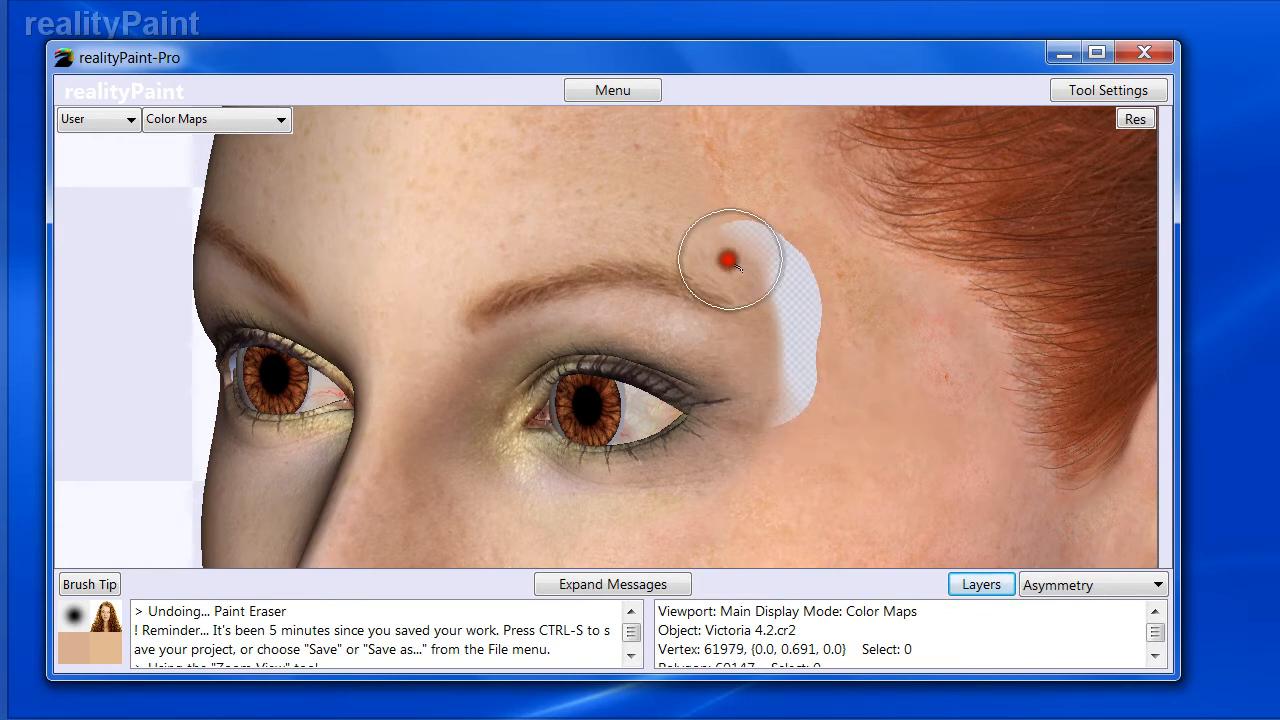
{"action": "mouse_move", "coordinate": [749, 443]}
{"action": "left_mouse_down"}
{"action": "mouse_move", "coordinate": [757, 417]}
{"action": "mouse_move", "coordinate": [683, 463]}
{"action": "mouse_move", "coordinate": [777, 370]}
{"action": "mouse_move", "coordinate": [720, 434]}
{"action": "mouse_move", "coordinate": [766, 379]}
{"action": "mouse_move", "coordinate": [766, 329]}
{"action": "mouse_move", "coordinate": [669, 223]}
{"action": "mouse_move", "coordinate": [740, 265]}
{"action": "left_mouse_up"}
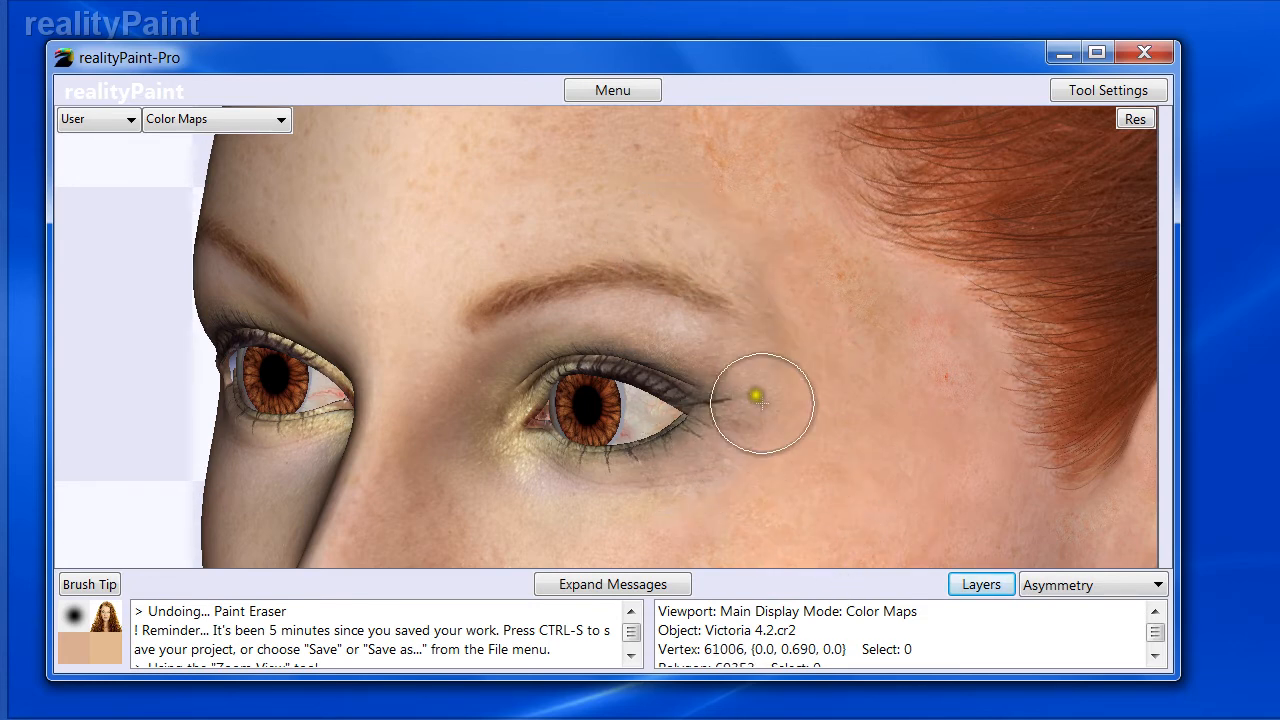
{"action": "mouse_move", "coordinate": [757, 394]}
{"action": "left_mouse_down"}
{"action": "mouse_move", "coordinate": [751, 257]}
{"action": "mouse_move", "coordinate": [760, 280]}
{"action": "left_mouse_up"}
{"action": "mouse_move", "coordinate": [803, 428]}
{"action": "left_mouse_down"}
{"action": "mouse_move", "coordinate": [737, 243]}
{"action": "mouse_move", "coordinate": [737, 337]}
{"action": "mouse_move", "coordinate": [749, 269]}
{"action": "mouse_move", "coordinate": [625, 215]}
{"action": "left_mouse_up"}
{"action": "mouse_move", "coordinate": [771, 405]}
{"action": "left_mouse_down"}
{"action": "mouse_move", "coordinate": [729, 457]}
{"action": "mouse_move", "coordinate": [771, 400]}
{"action": "left_mouse_up"}
{"action": "left_click_drag", "start_coordinate": [726, 283], "coordinate": [734, 270]}
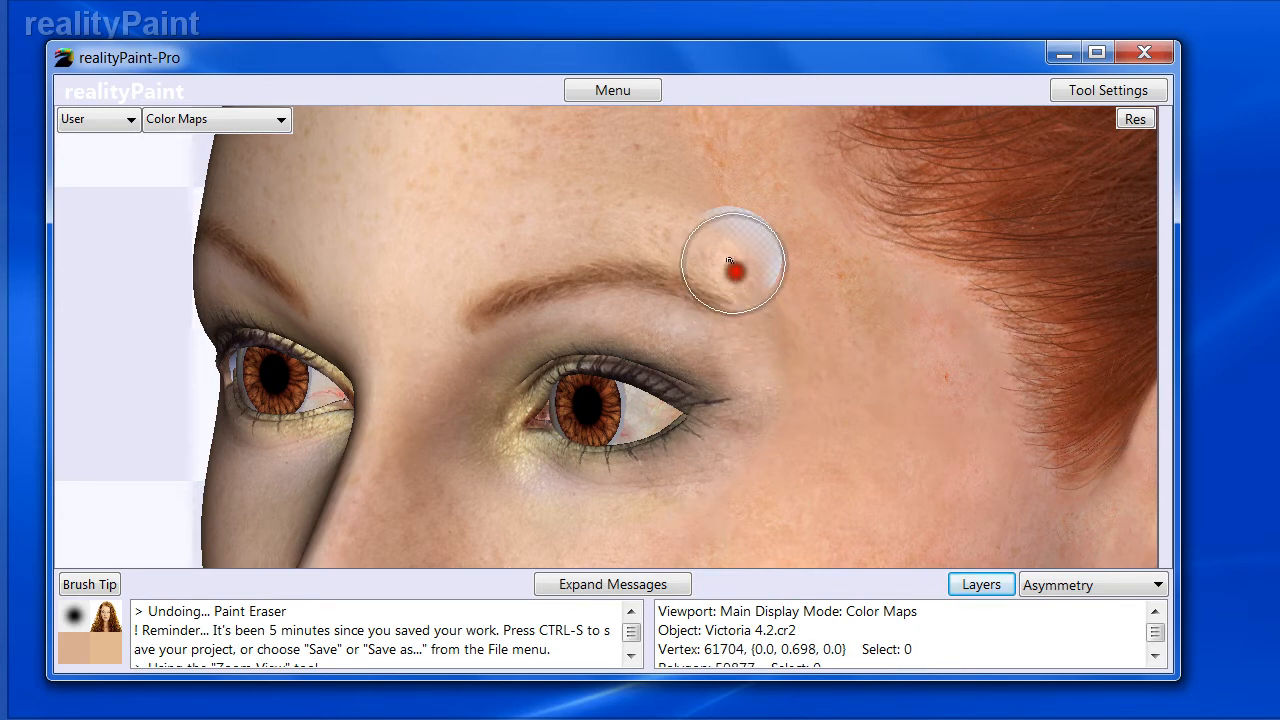
{"action": "left_click_drag", "start_coordinate": [770, 371], "coordinate": [772, 378]}
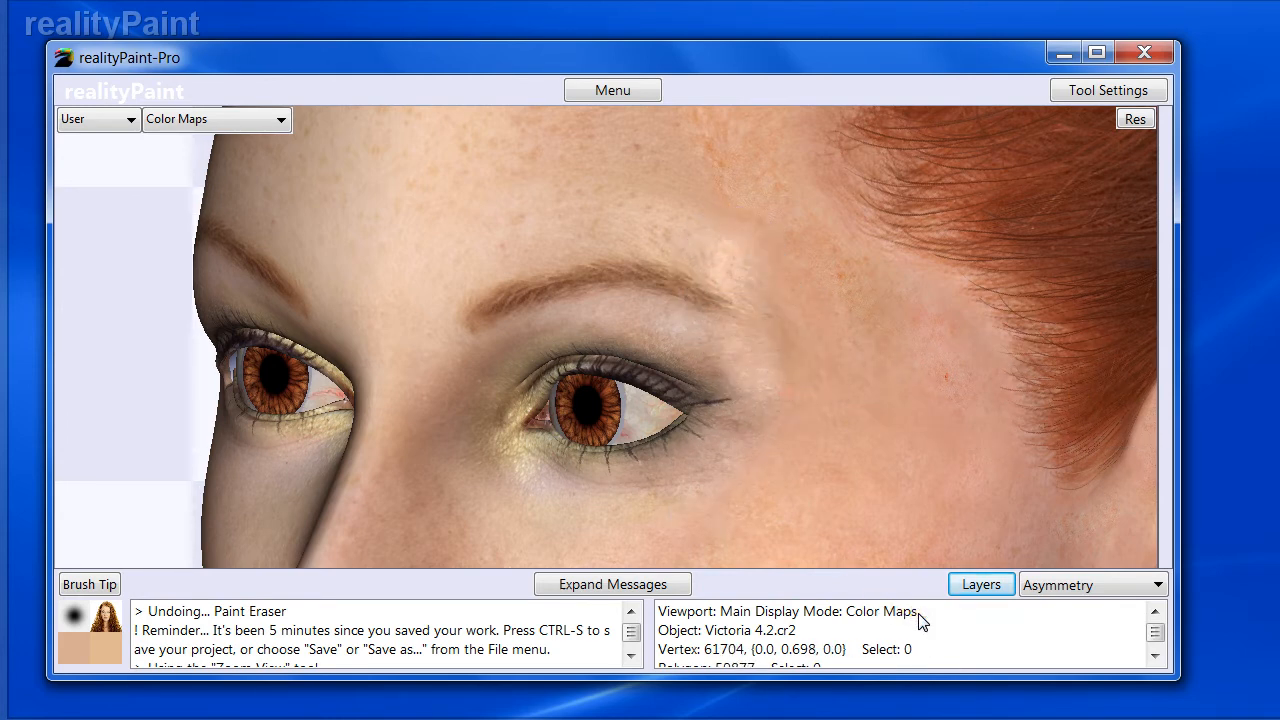
{"action": "key", "text": "ctrl+z"}
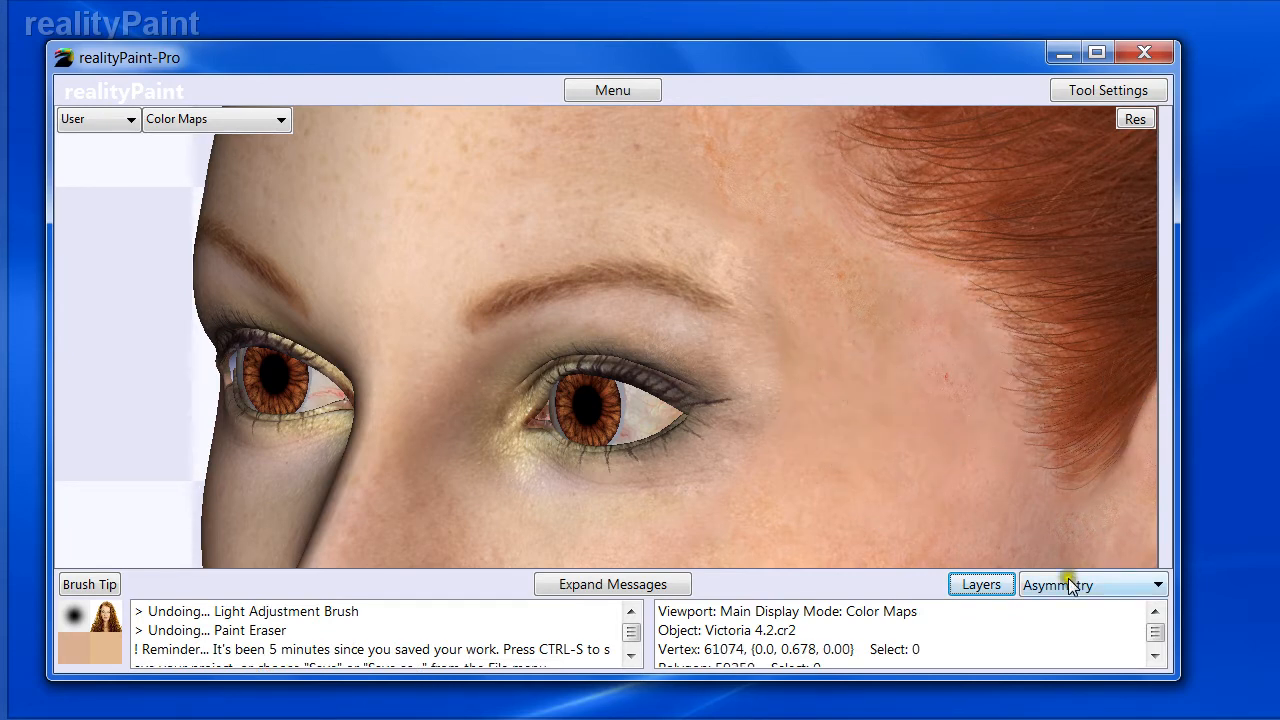
Switch to the Background layer and lighten the skin on the temple beside the eye's outer corner
{"action": "left_click", "coordinate": [1028, 585]}
{"action": "left_click", "coordinate": [1073, 661]}
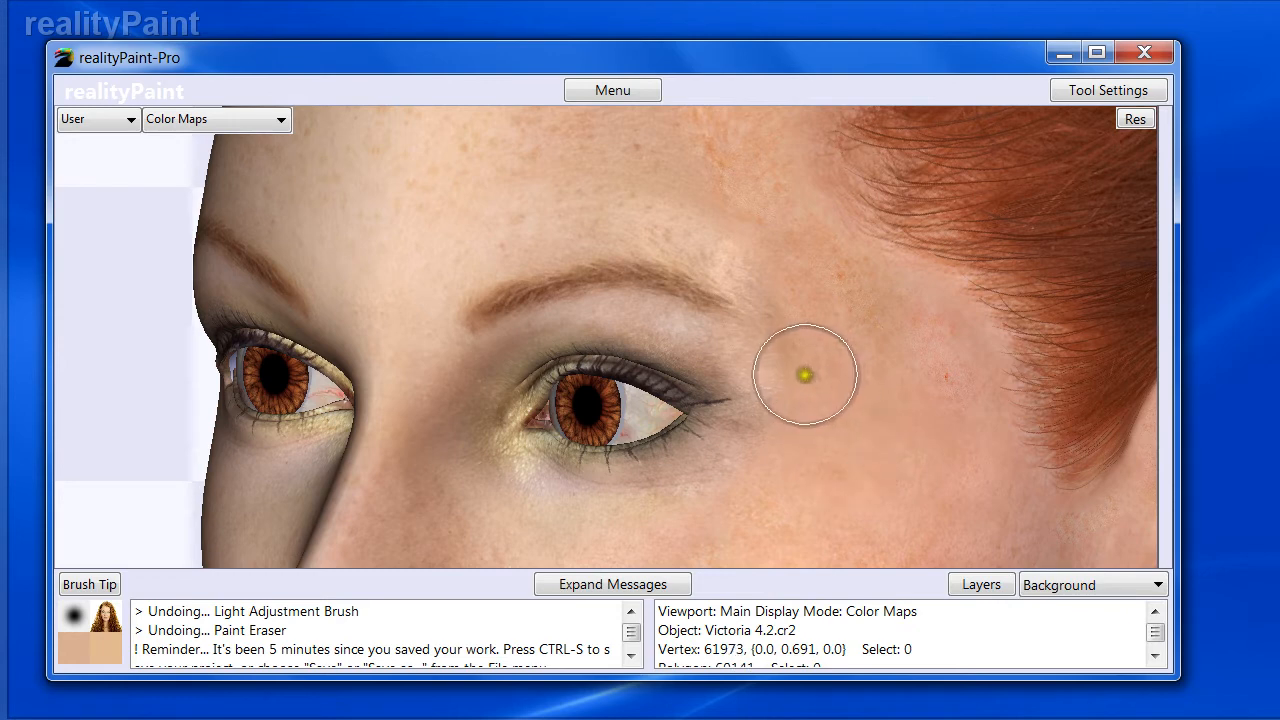
{"action": "left_click_drag", "start_coordinate": [805, 375], "coordinate": [806, 309]}
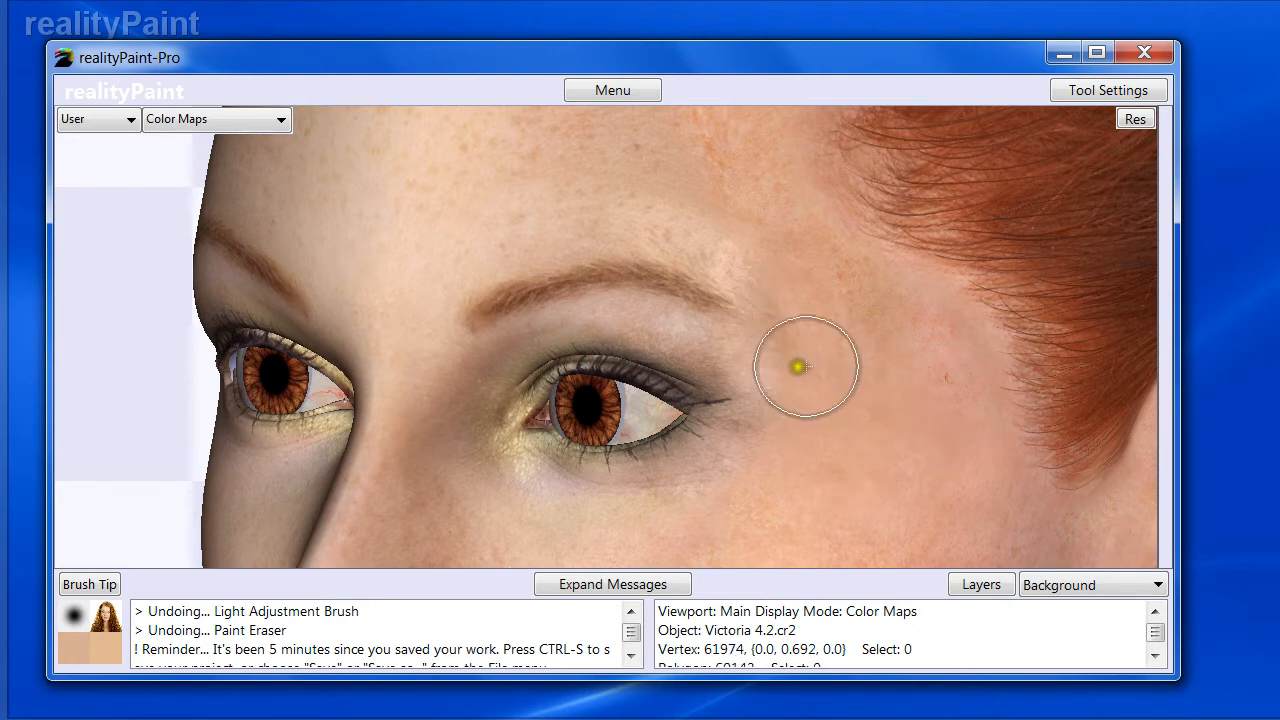
{"action": "mouse_move", "coordinate": [805, 366]}
{"action": "left_mouse_down"}
{"action": "mouse_move", "coordinate": [785, 400]}
{"action": "mouse_move", "coordinate": [784, 270]}
{"action": "left_mouse_up"}
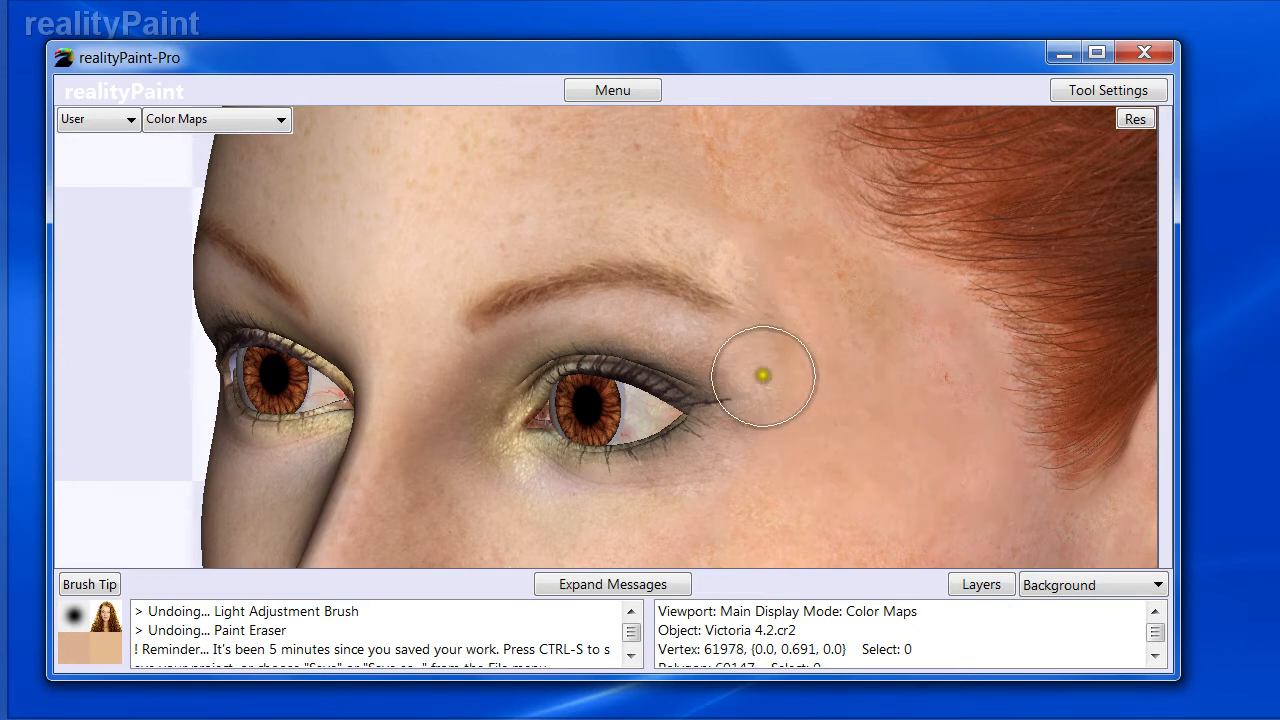
{"action": "mouse_move", "coordinate": [763, 375]}
{"action": "left_mouse_down"}
{"action": "mouse_move", "coordinate": [766, 309]}
{"action": "mouse_move", "coordinate": [766, 357]}
{"action": "mouse_move", "coordinate": [800, 343]}
{"action": "left_mouse_up"}
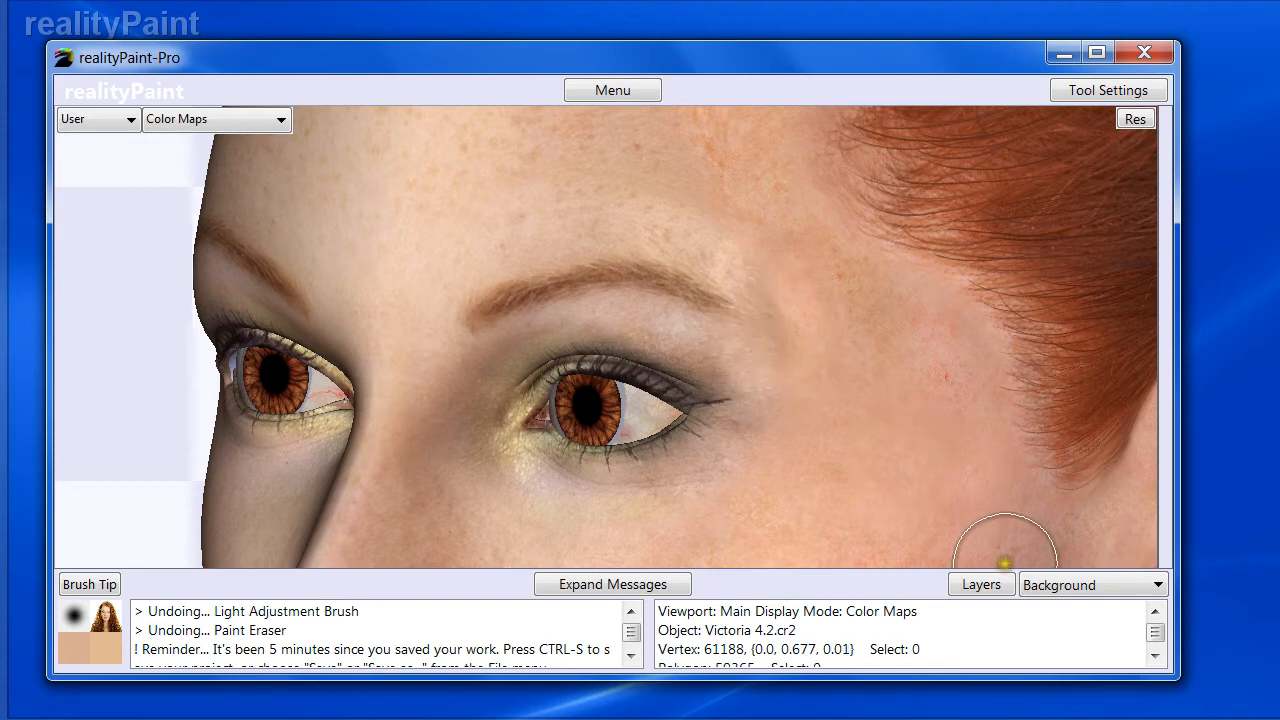
Show the lips in the front view and set up the Clone Brush with a strength of 100
{"action": "scroll", "coordinate": [630, 308], "scroll_direction": "down", "scroll_amount": 1}
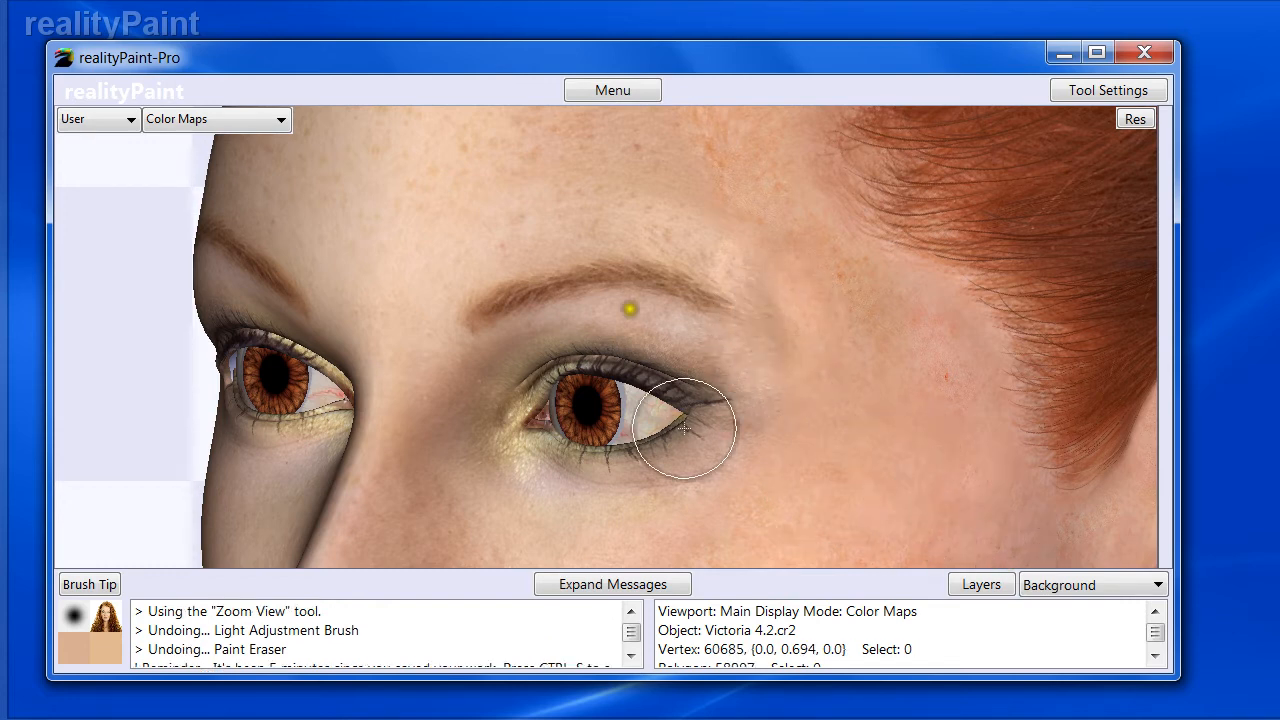
{"action": "scroll", "coordinate": [638, 368], "scroll_direction": "down", "scroll_amount": 5}
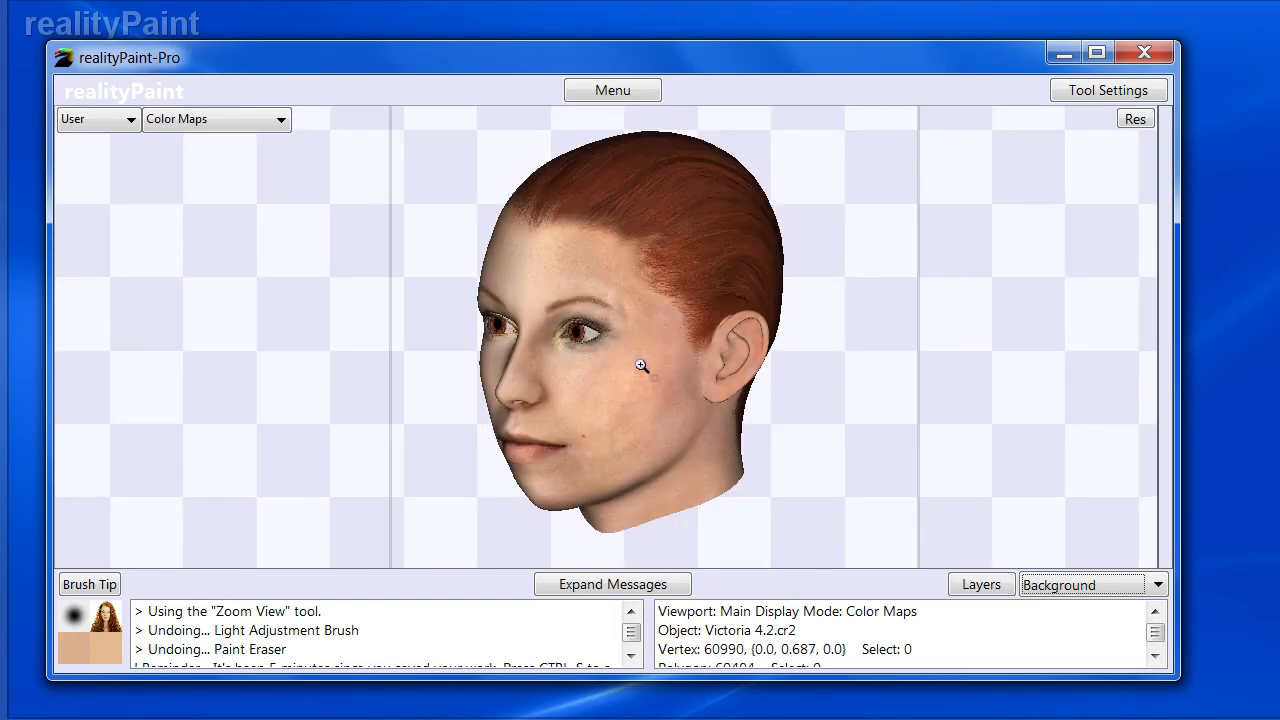
{"action": "scroll", "coordinate": [563, 377], "scroll_direction": "up", "scroll_amount": 1}
{"action": "scroll", "coordinate": [566, 377], "scroll_direction": "down", "scroll_amount": 1}
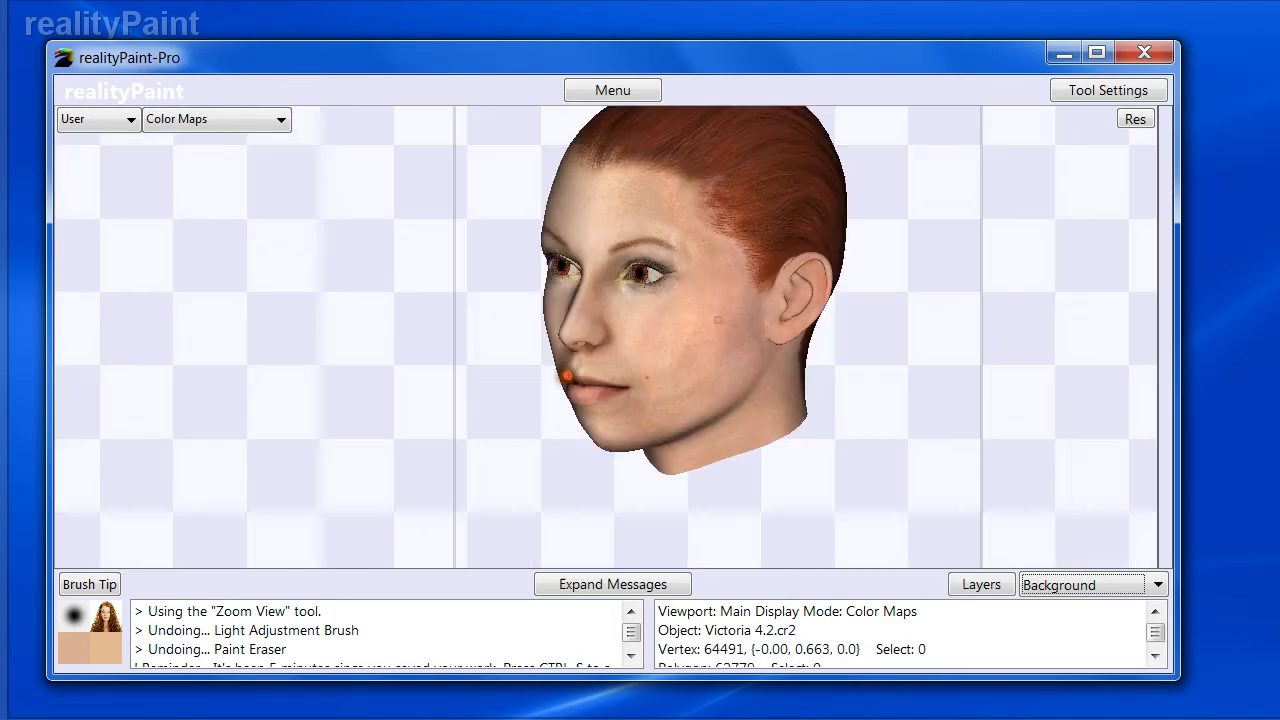
{"action": "key", "text": "f"}
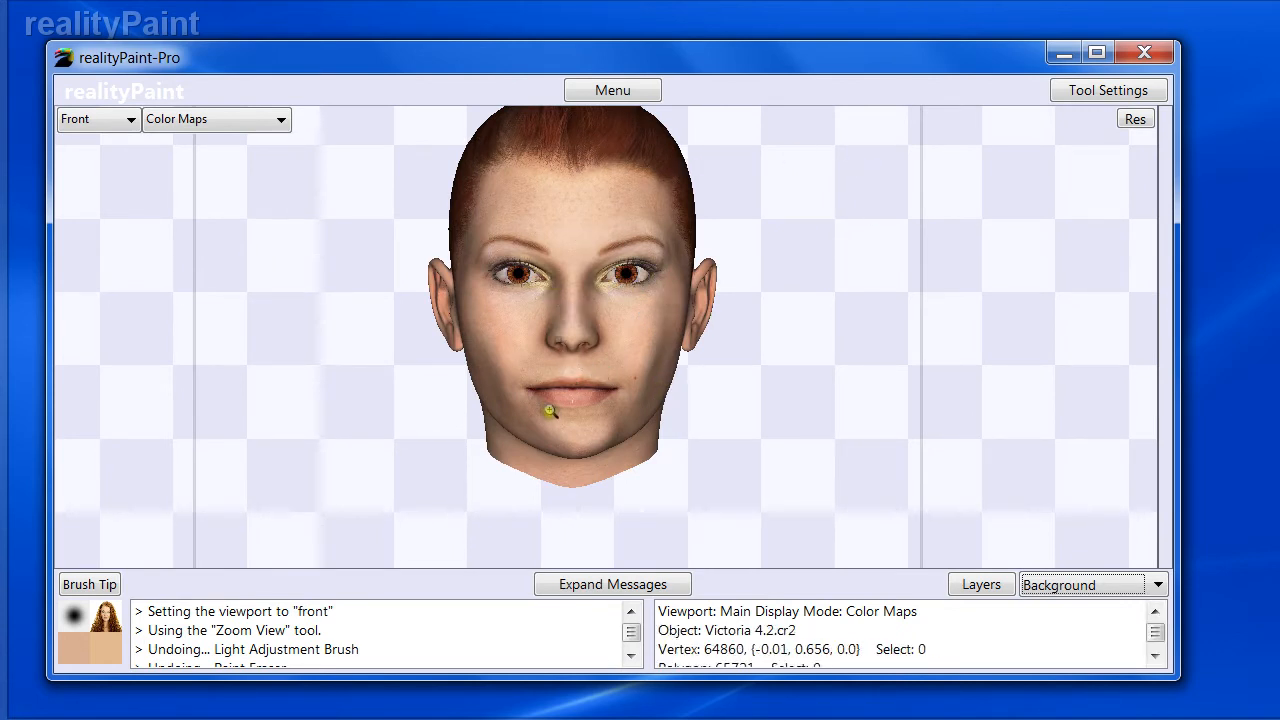
{"action": "left_click_drag", "start_coordinate": [600, 426], "coordinate": [600, 427]}
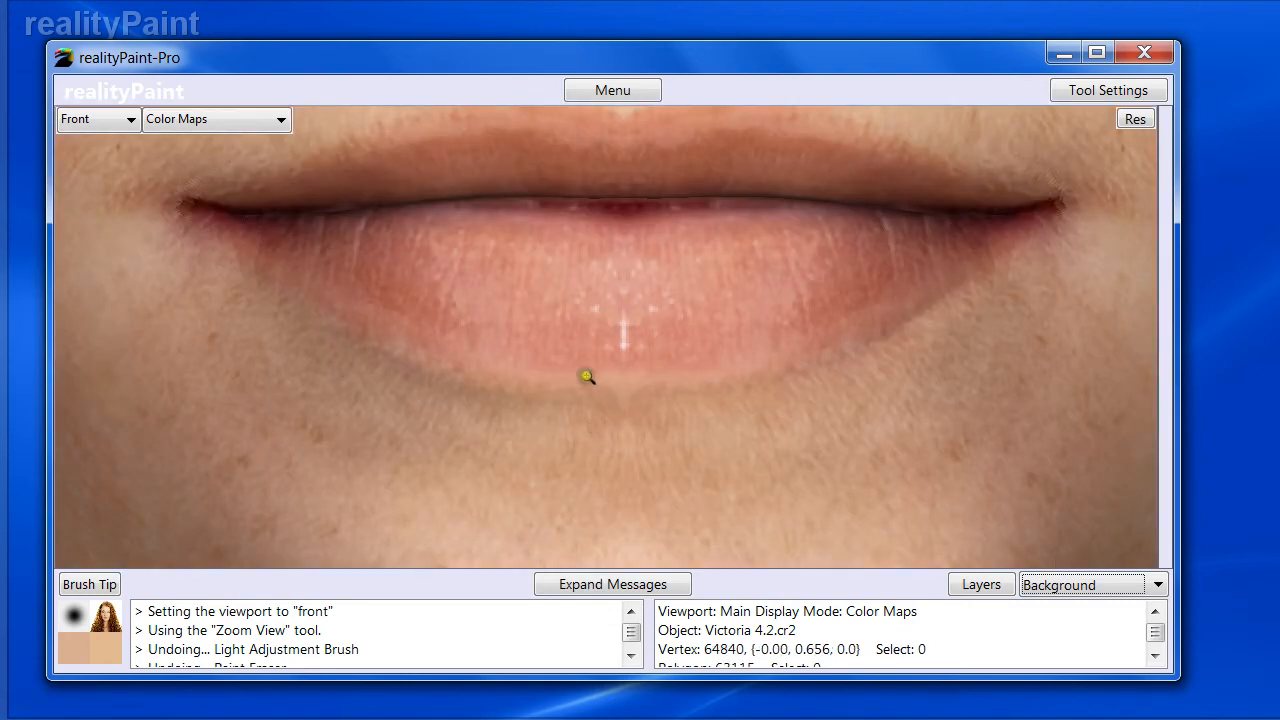
{"action": "right_click", "coordinate": [535, 326]}
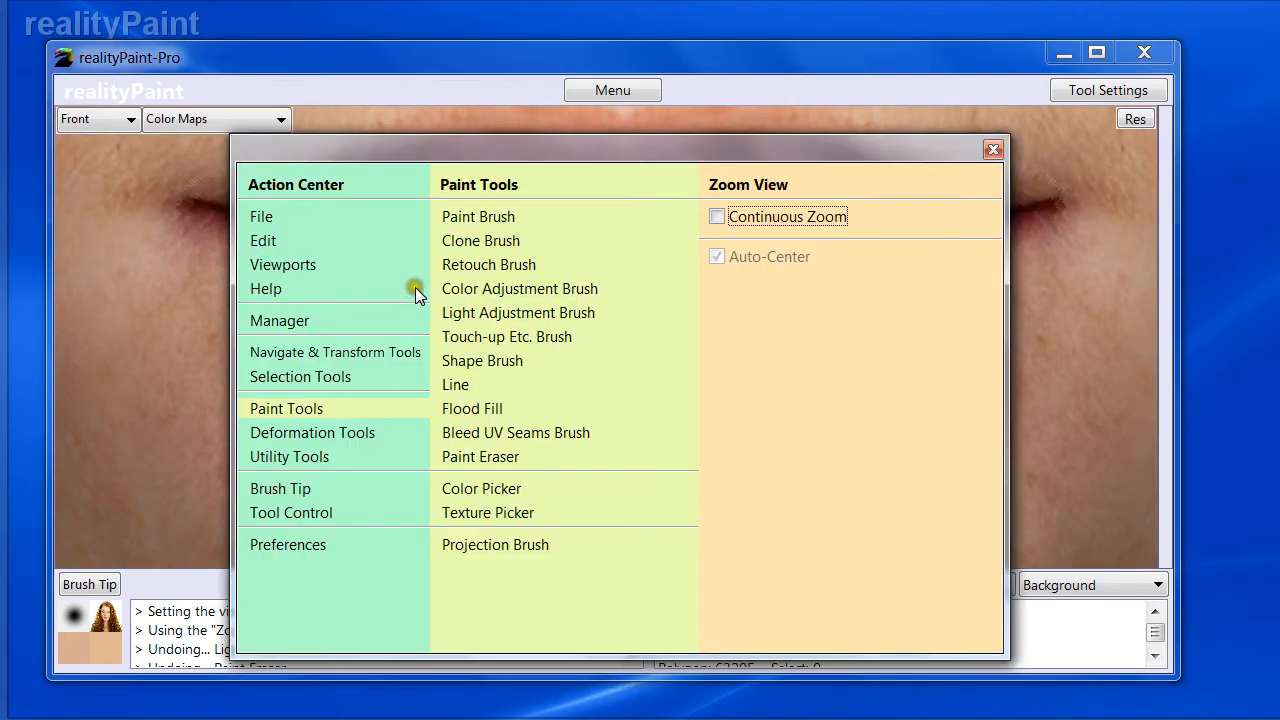
{"action": "left_click", "coordinate": [481, 242]}
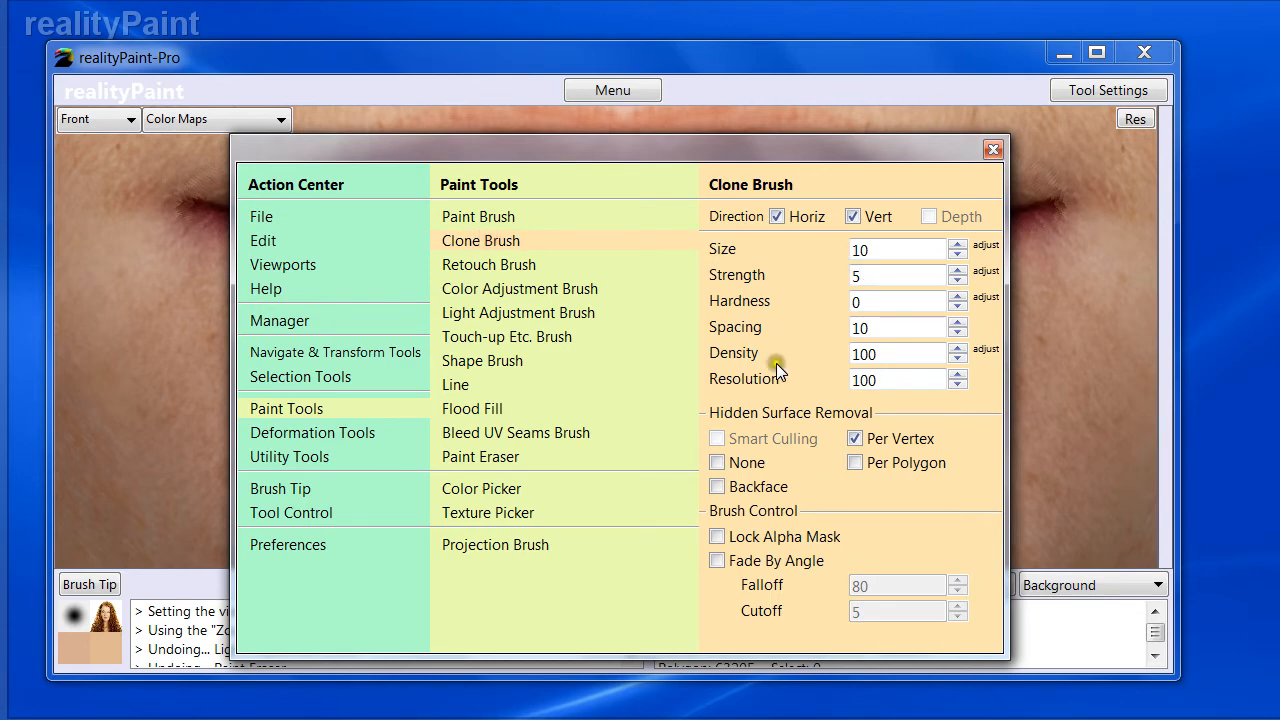
{"action": "left_click", "coordinate": [737, 265]}
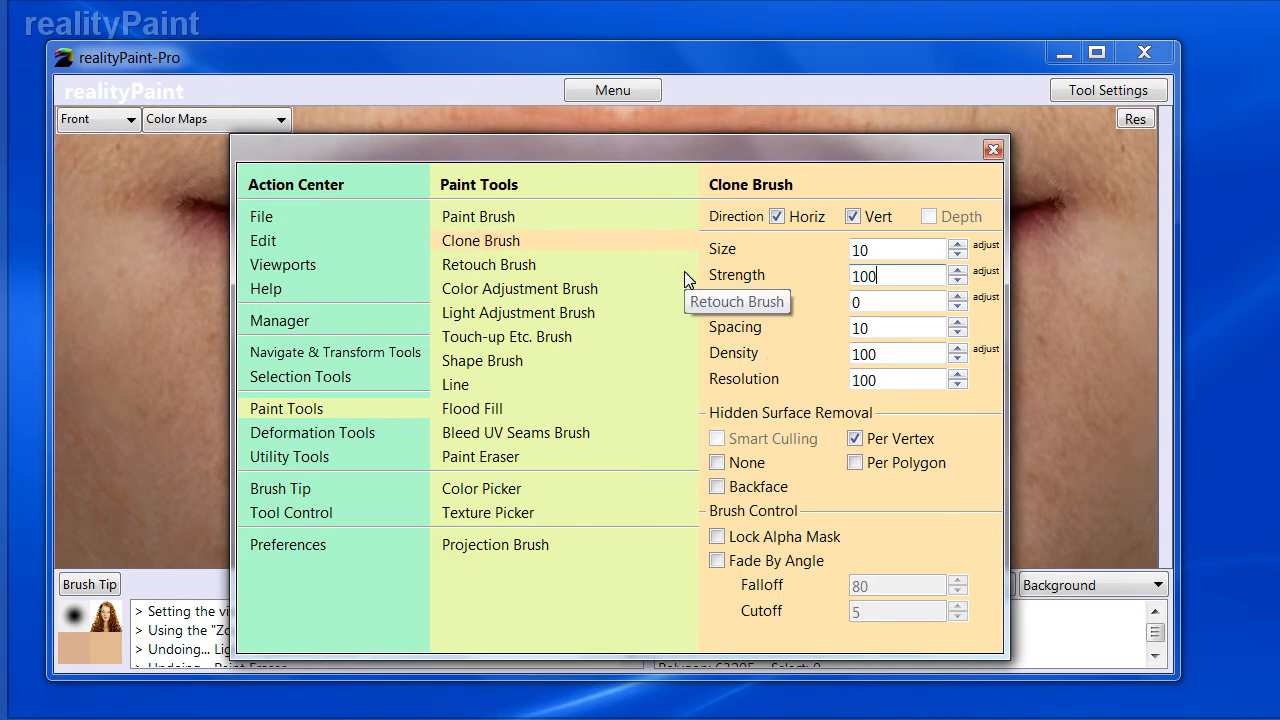
{"action": "key", "text": "Return"}
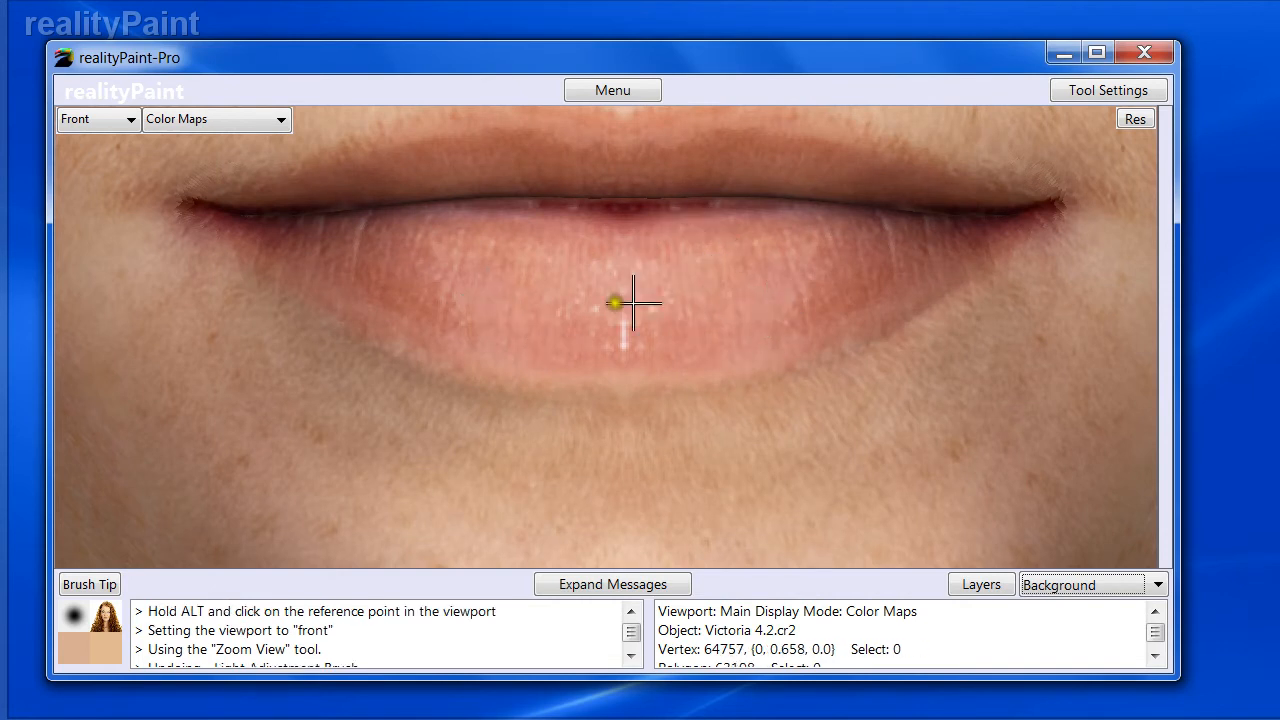
Try to clone clean lip texture over the white highlight on the lower lip on the Background layer
{"action": "left_click", "coordinate": [555, 327], "text": "alt"}
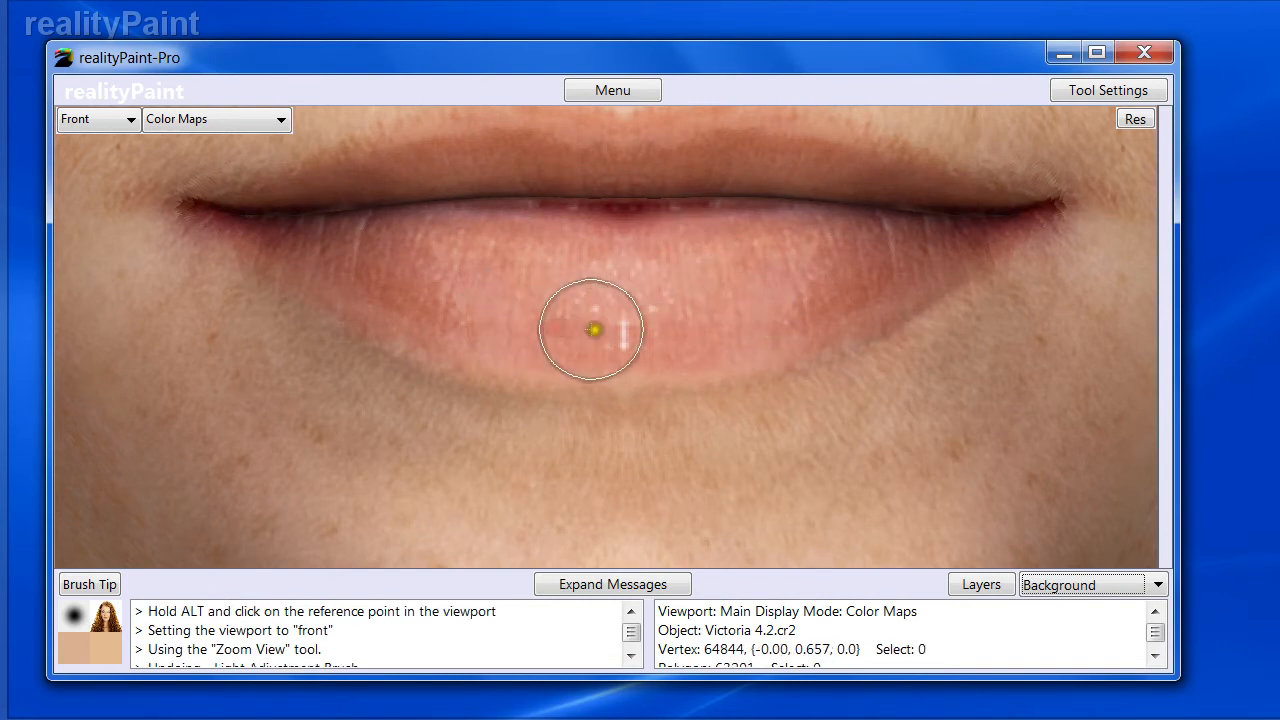
{"action": "mouse_move", "coordinate": [621, 330]}
{"action": "left_mouse_down"}
{"action": "mouse_move", "coordinate": [626, 300]}
{"action": "mouse_move", "coordinate": [634, 326]}
{"action": "mouse_move", "coordinate": [626, 311]}
{"action": "mouse_move", "coordinate": [646, 316]}
{"action": "left_mouse_up"}
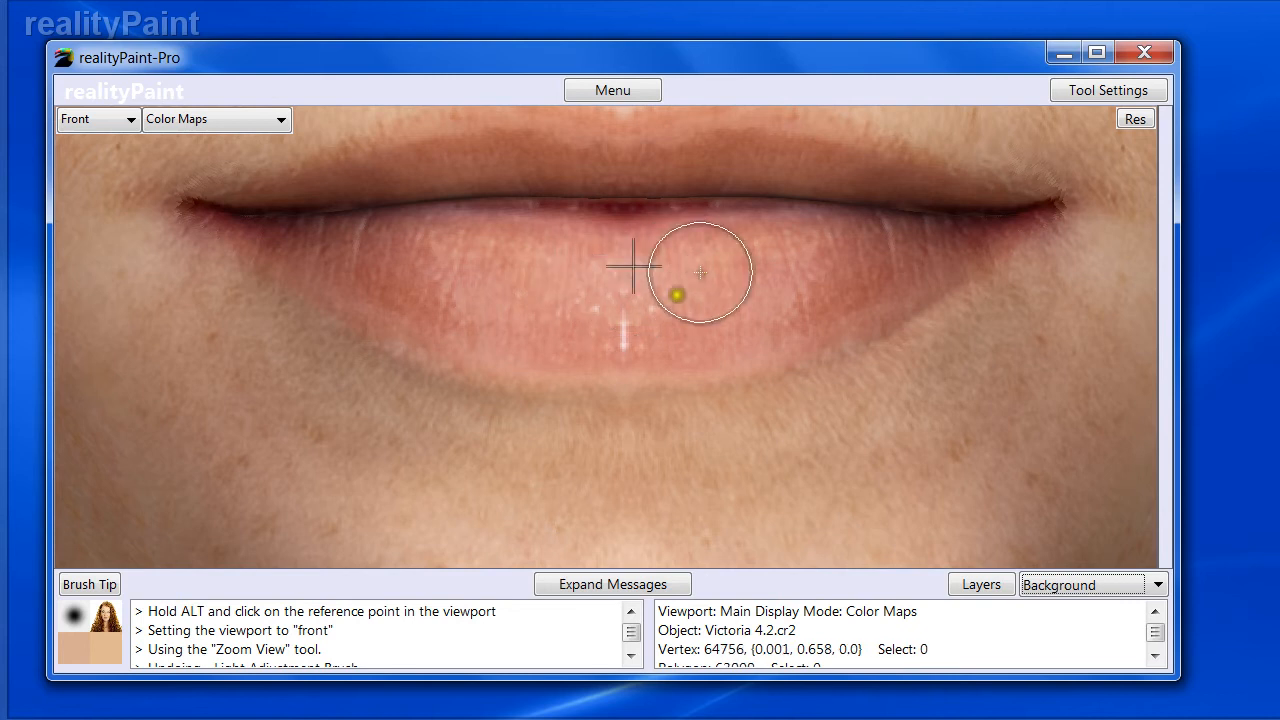
{"action": "mouse_move", "coordinate": [600, 291]}
{"action": "left_mouse_down"}
{"action": "mouse_move", "coordinate": [614, 334]}
{"action": "mouse_move", "coordinate": [651, 291]}
{"action": "mouse_move", "coordinate": [654, 326]}
{"action": "mouse_move", "coordinate": [722, 331]}
{"action": "left_mouse_up"}
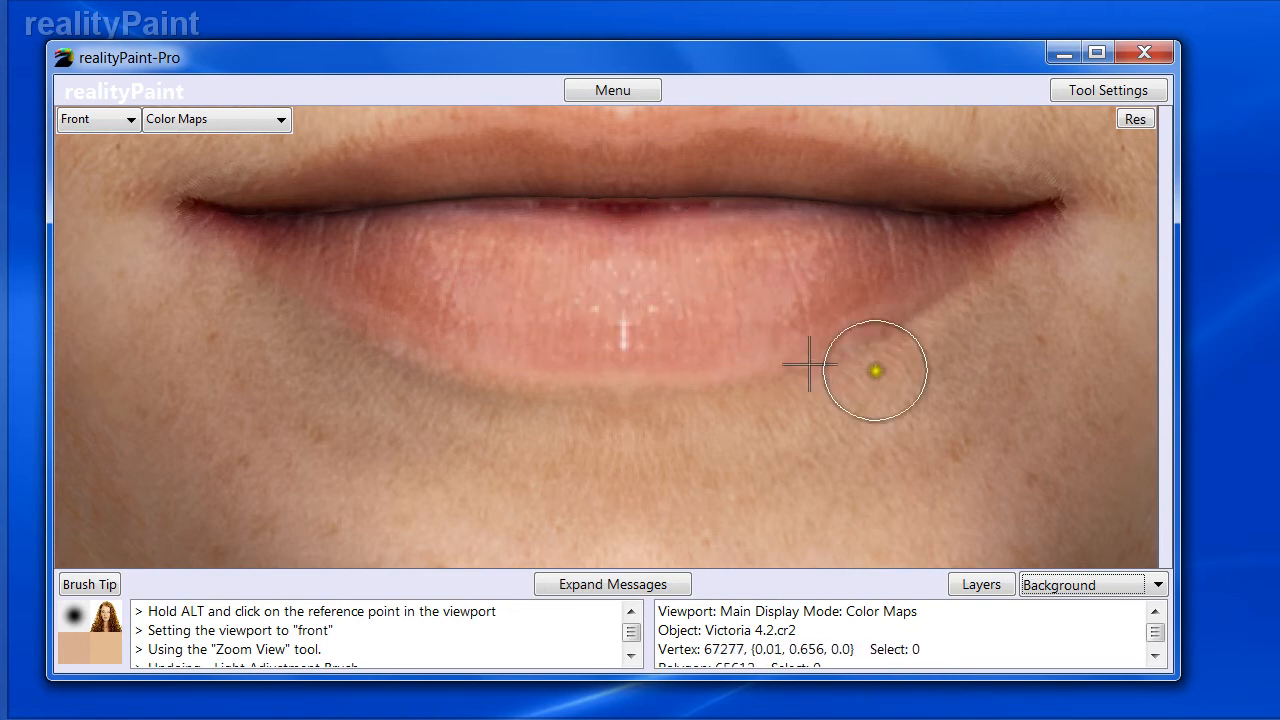
Switch to the Face layer and try cloning over the lower lip's central highlight, undoing the Clone Brush stroke
{"action": "left_click", "coordinate": [1100, 590]}
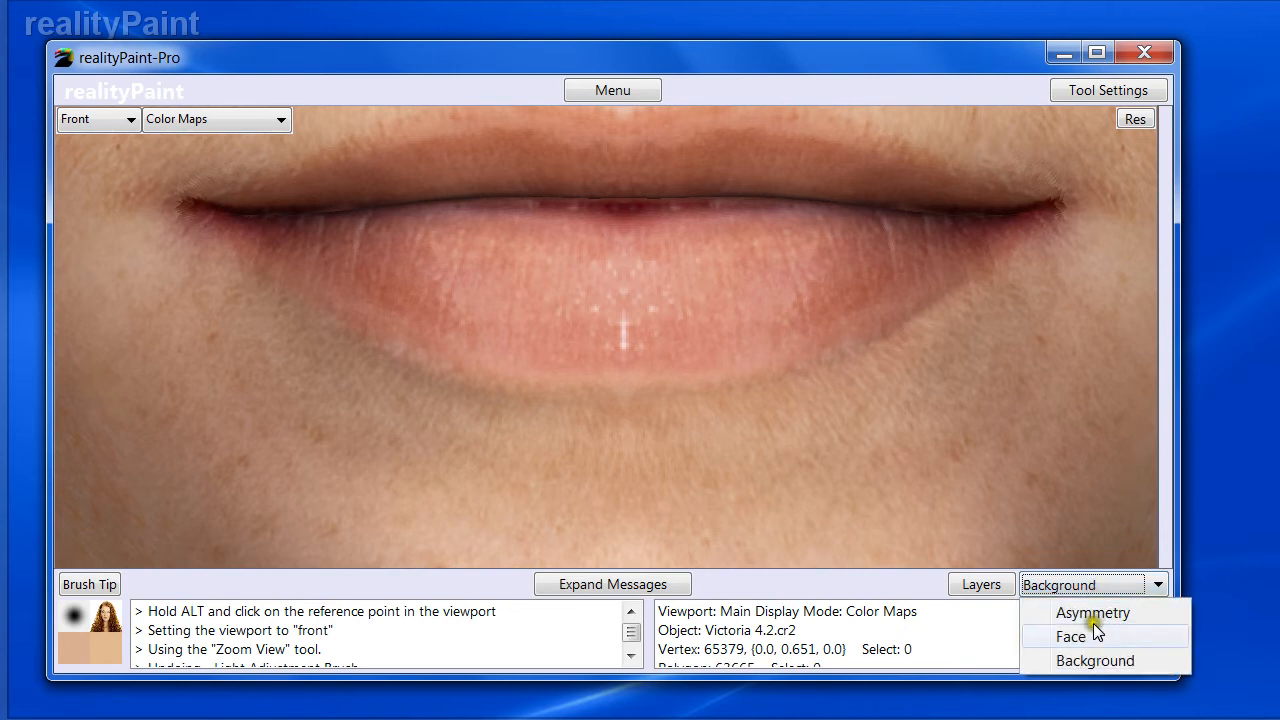
{"action": "left_click", "coordinate": [1090, 637]}
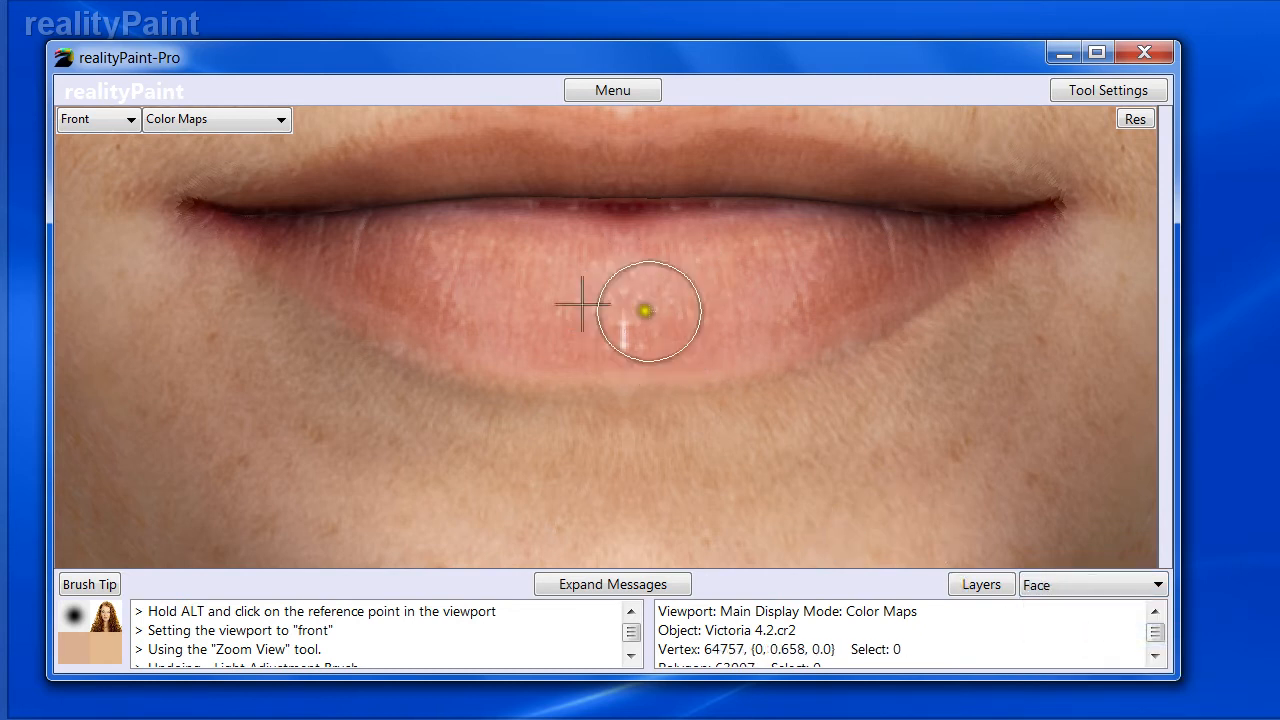
{"action": "left_click", "coordinate": [1108, 590]}
{"action": "left_click", "coordinate": [1062, 607]}
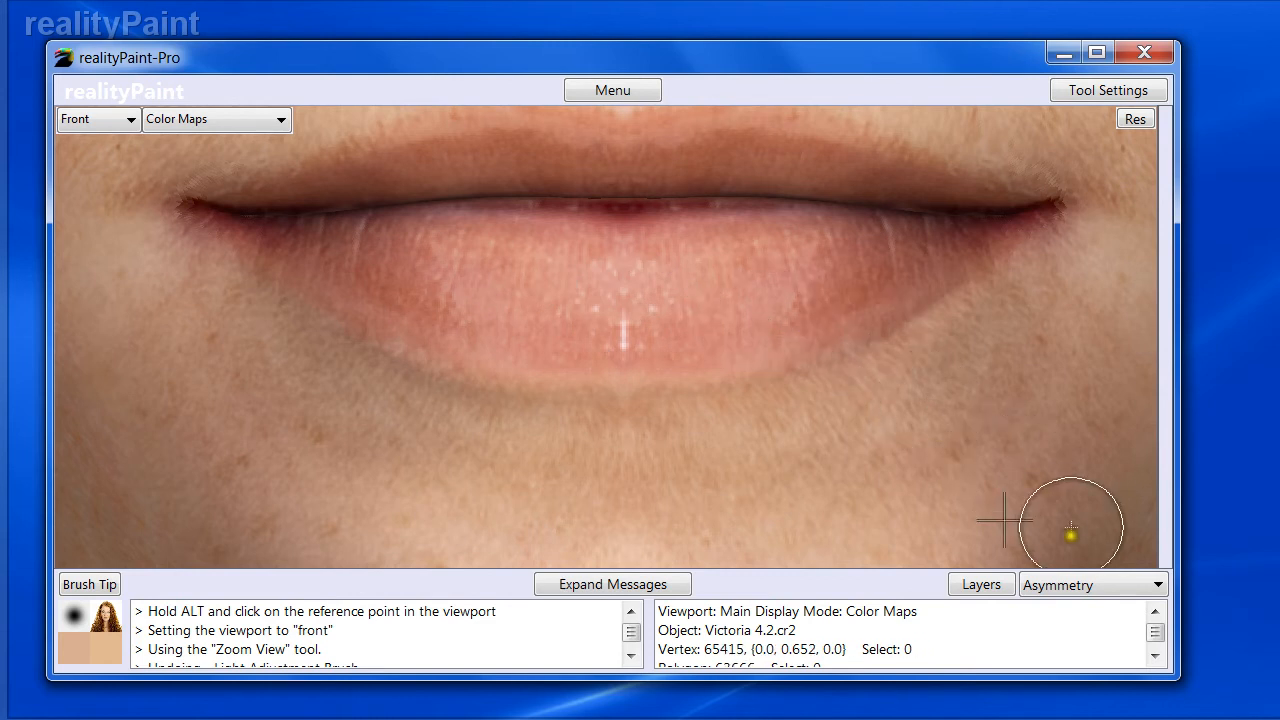
{"action": "left_click", "coordinate": [1076, 586]}
{"action": "left_click", "coordinate": [1066, 638]}
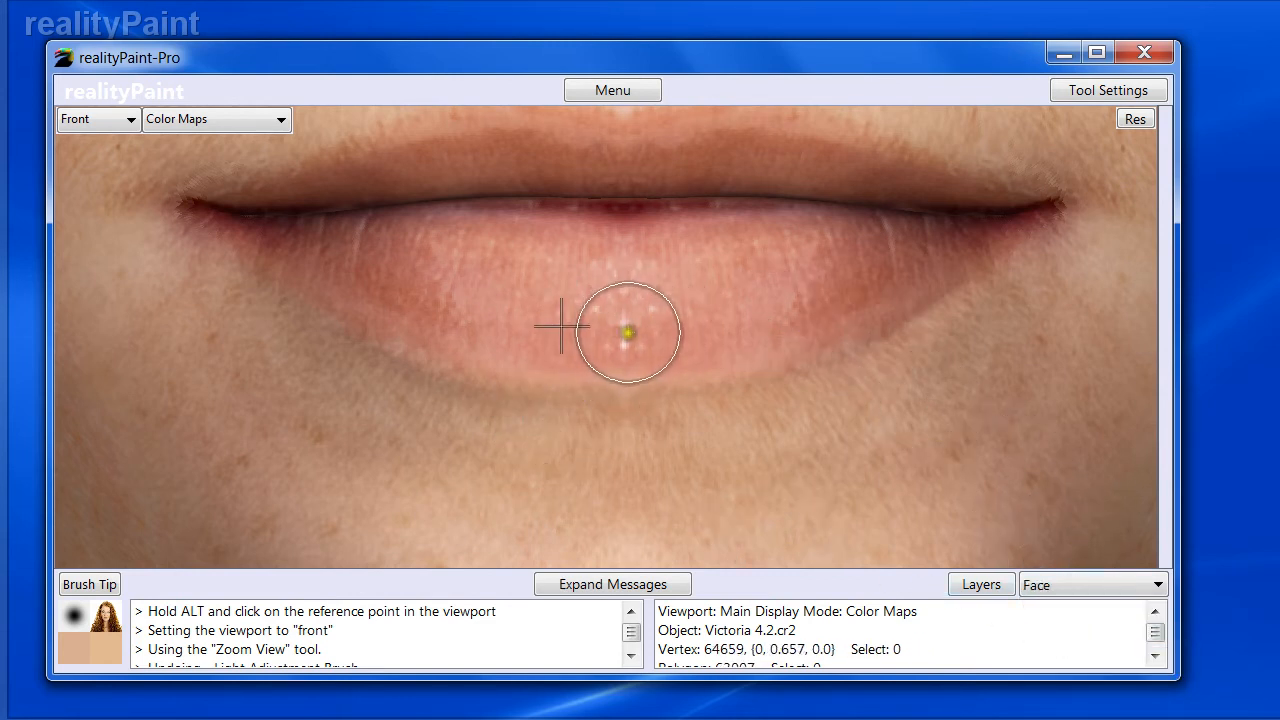
{"action": "left_click_drag", "start_coordinate": [627, 331], "coordinate": [623, 289]}
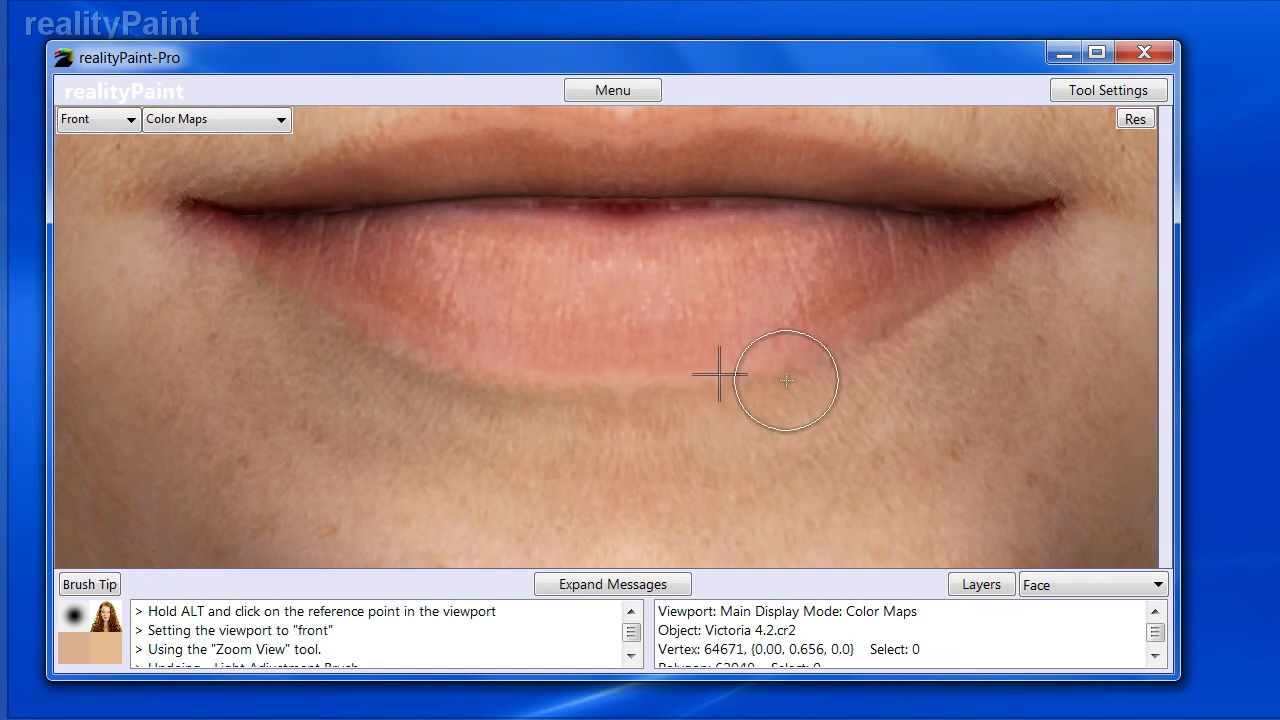
{"action": "key", "text": "ctrl+z"}
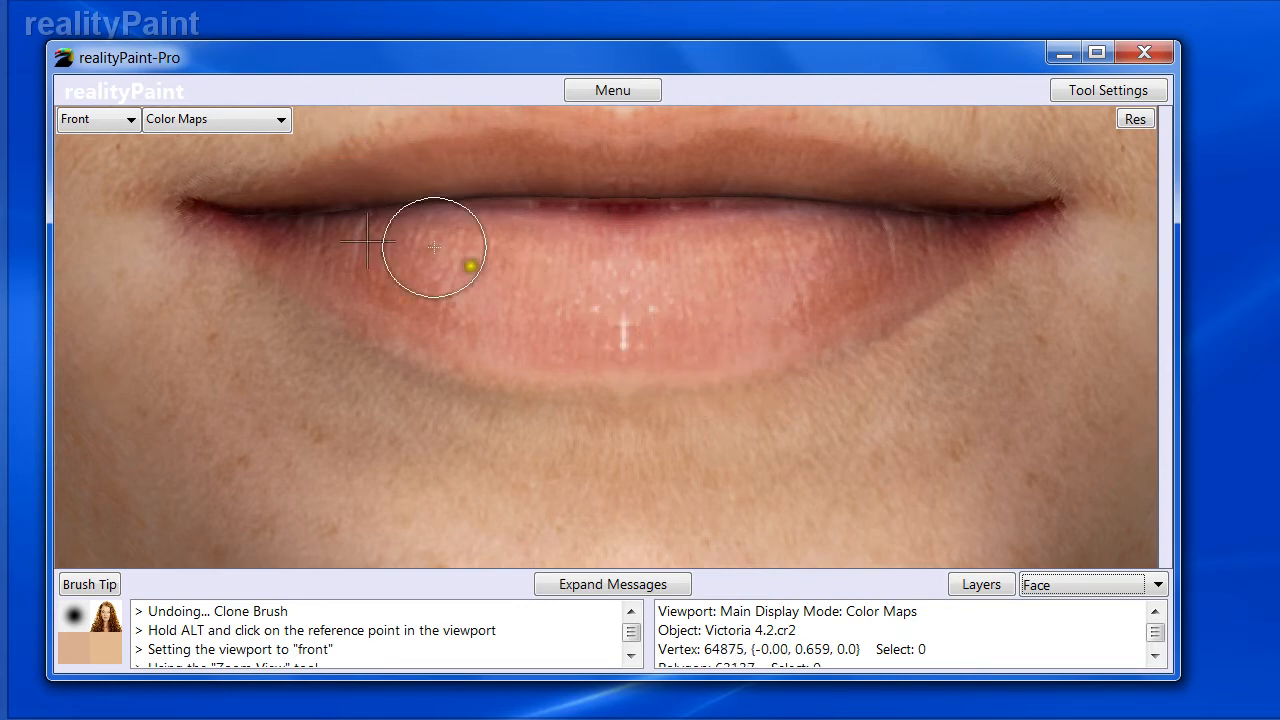
Set up the Light Adjustment Brush with the Highlight Remover type and a lightness of 70
{"action": "right_click", "coordinate": [563, 319]}
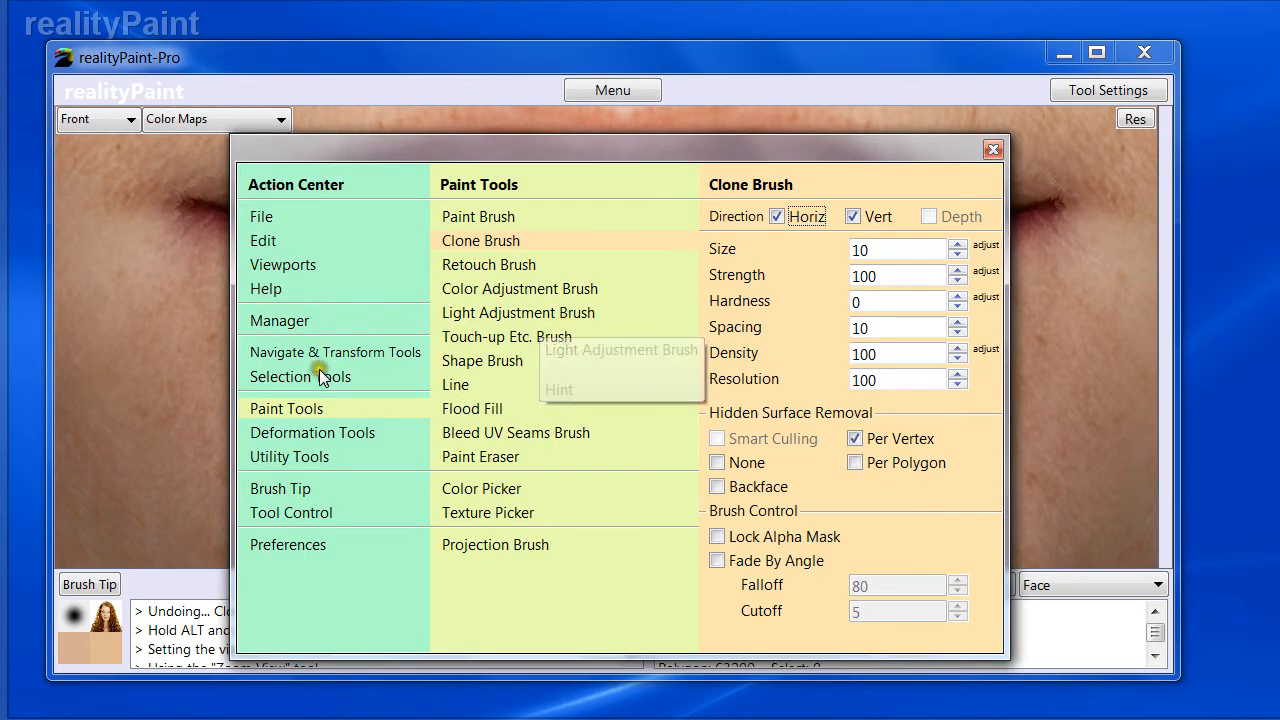
{"action": "left_click", "coordinate": [490, 313]}
{"action": "left_click", "coordinate": [955, 253]}
{"action": "left_click", "coordinate": [958, 474]}
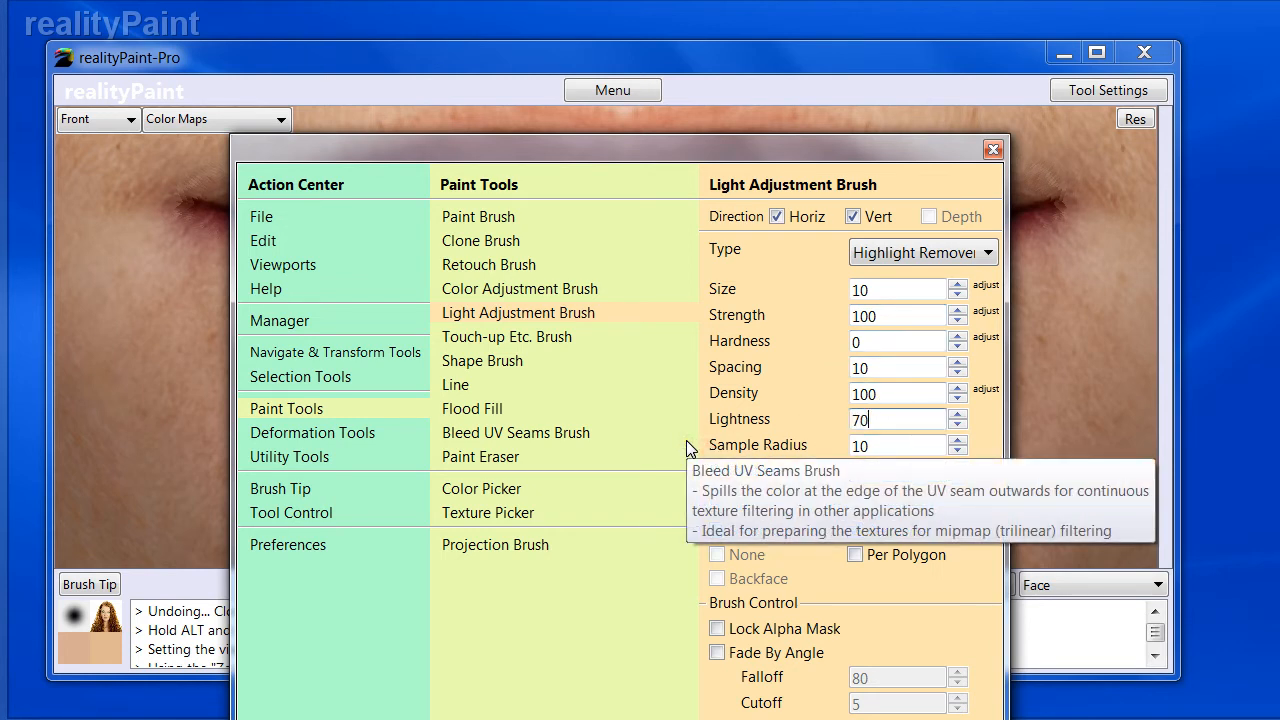
{"action": "left_click", "coordinate": [518, 340]}
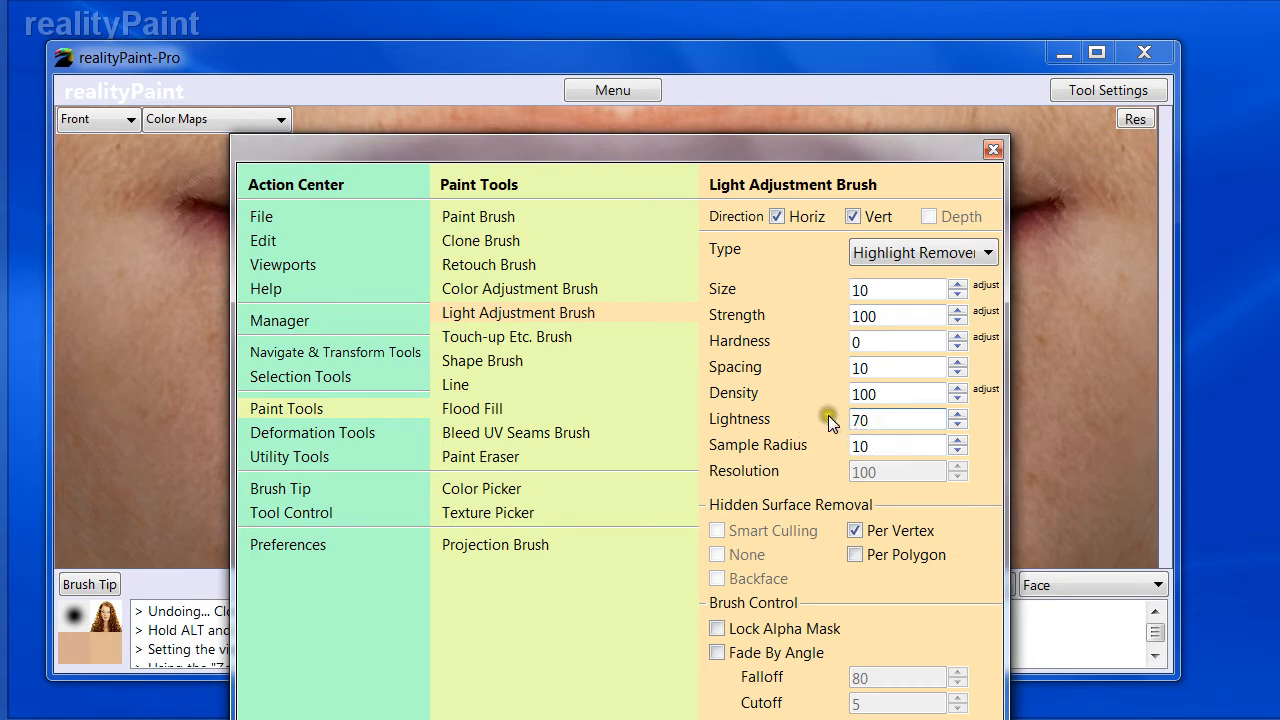
{"action": "key", "text": "Escape"}
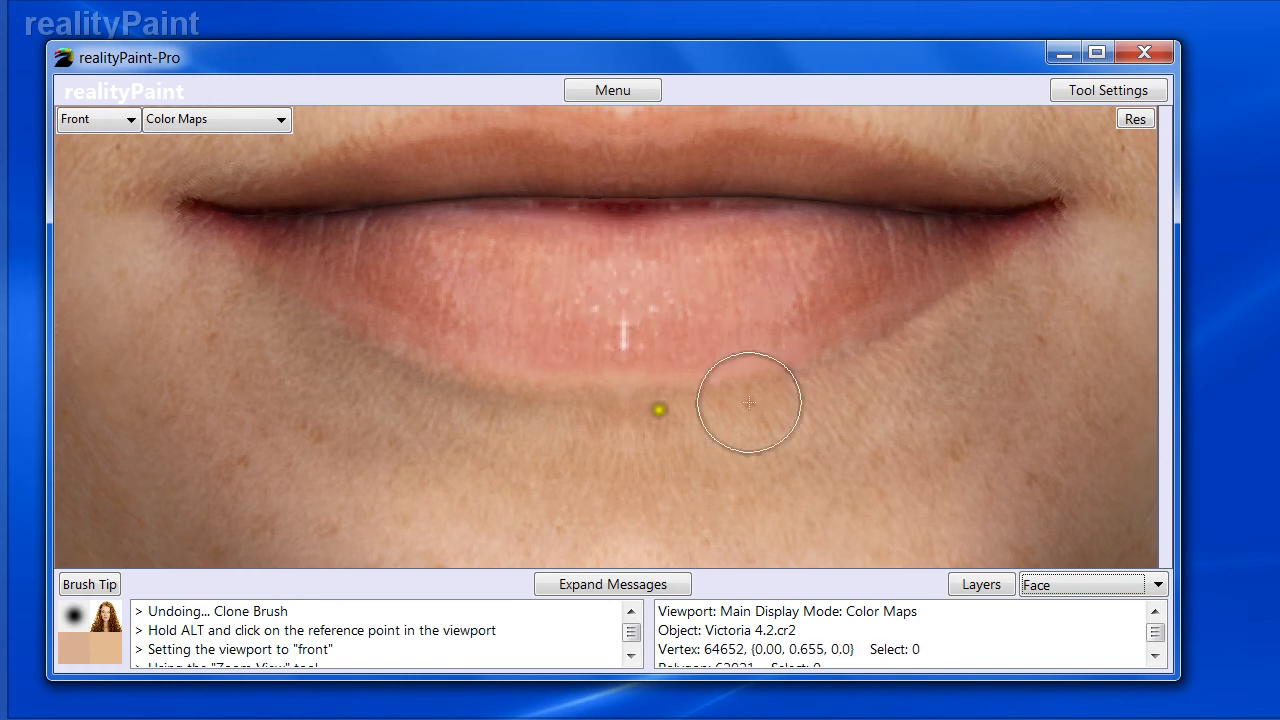
Brush away the white highlights in the middle of the lower lip on the Face layer
{"action": "left_click", "coordinate": [595, 387], "text": "alt"}
{"action": "mouse_move", "coordinate": [595, 387]}
{"action": "left_mouse_down"}
{"action": "mouse_move", "coordinate": [620, 314]}
{"action": "mouse_move", "coordinate": [606, 340]}
{"action": "mouse_move", "coordinate": [636, 327]}
{"action": "mouse_move", "coordinate": [689, 355]}
{"action": "mouse_move", "coordinate": [560, 360]}
{"action": "mouse_move", "coordinate": [617, 320]}
{"action": "mouse_move", "coordinate": [598, 316]}
{"action": "mouse_move", "coordinate": [657, 306]}
{"action": "mouse_move", "coordinate": [559, 284]}
{"action": "mouse_move", "coordinate": [663, 296]}
{"action": "left_mouse_up"}
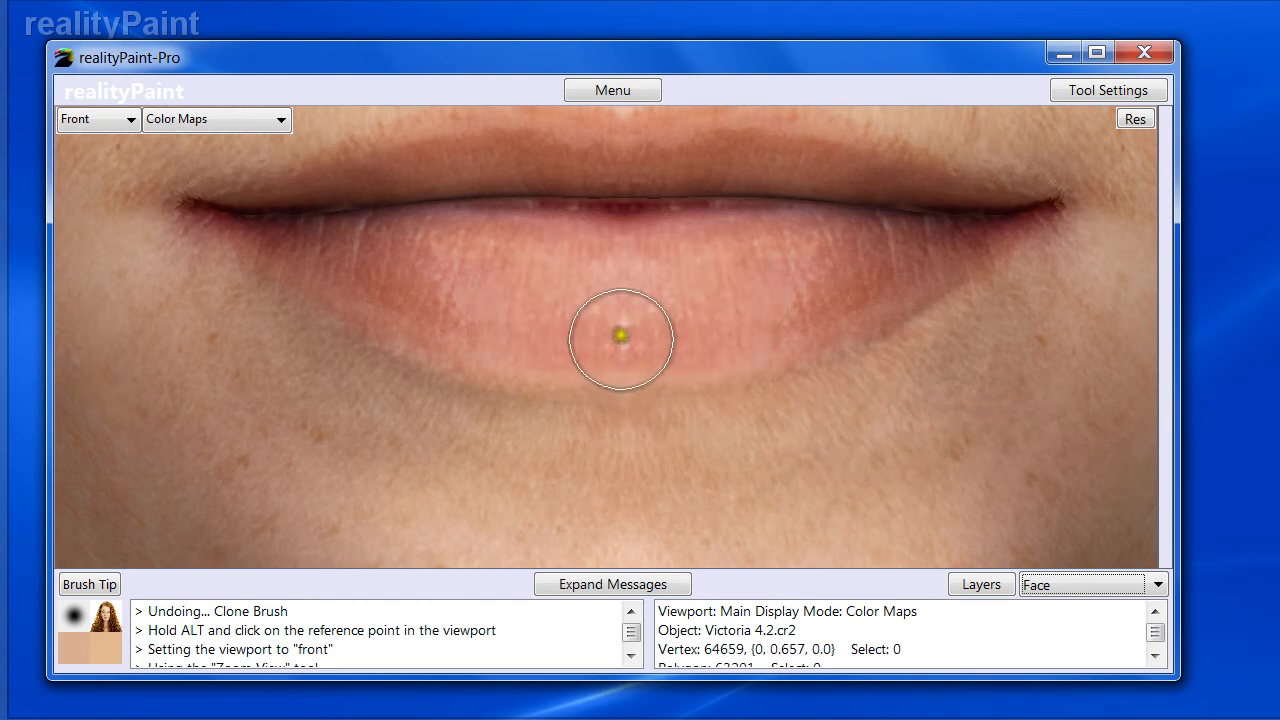
{"action": "left_click_drag", "start_coordinate": [634, 324], "coordinate": [599, 321]}
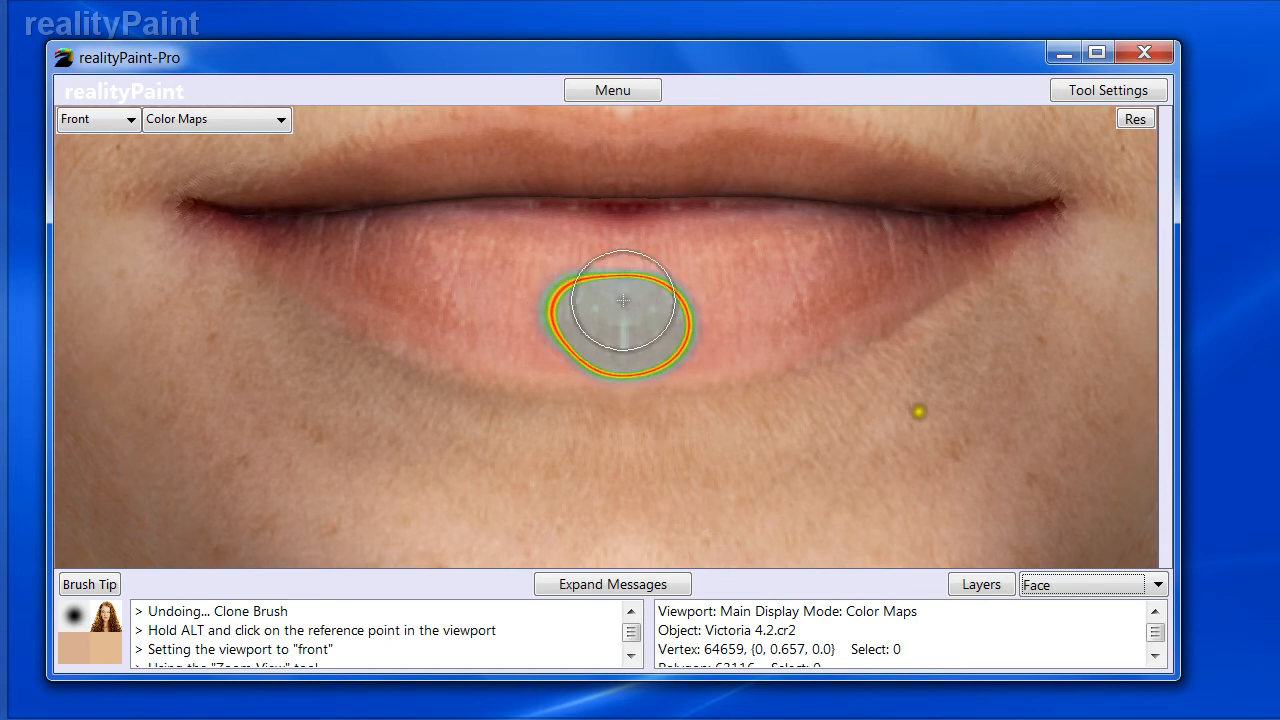
{"action": "mouse_move", "coordinate": [646, 304]}
{"action": "left_mouse_down"}
{"action": "mouse_move", "coordinate": [678, 321]}
{"action": "mouse_move", "coordinate": [462, 338]}
{"action": "mouse_move", "coordinate": [618, 326]}
{"action": "left_mouse_up"}
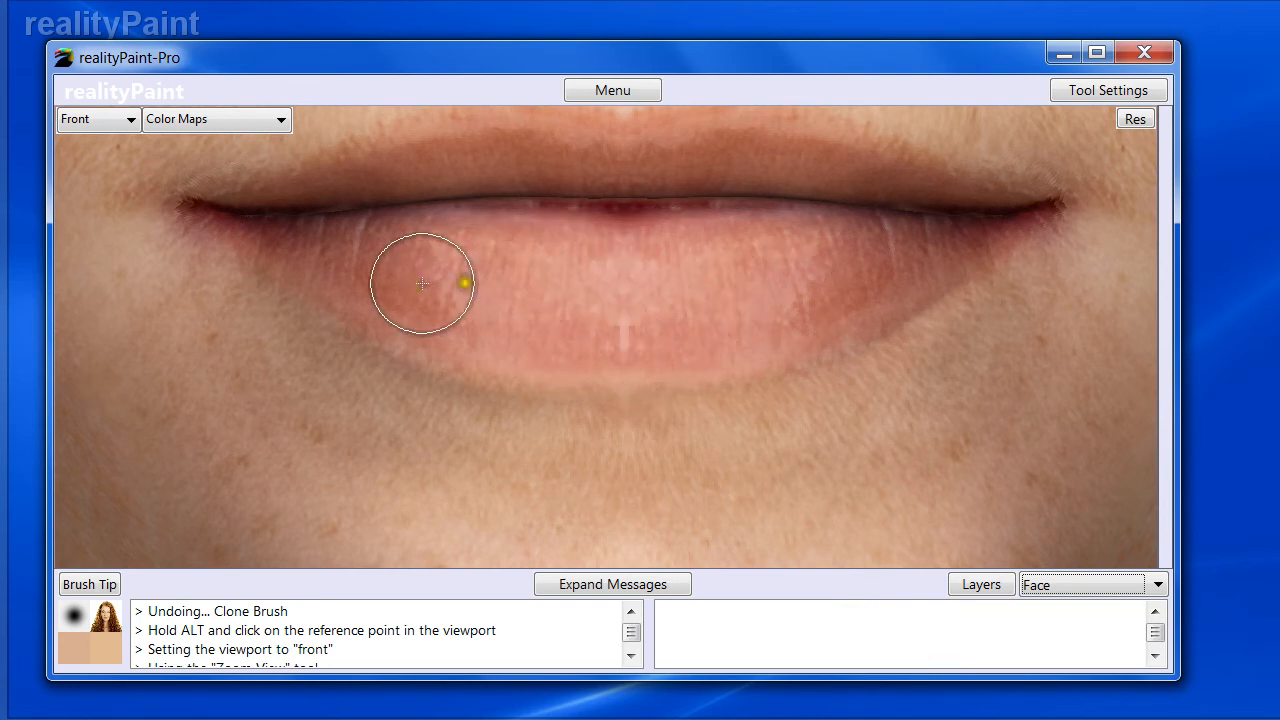
{"action": "mouse_move", "coordinate": [512, 265]}
{"action": "left_mouse_down"}
{"action": "mouse_move", "coordinate": [797, 266]}
{"action": "mouse_move", "coordinate": [538, 273]}
{"action": "left_mouse_up"}
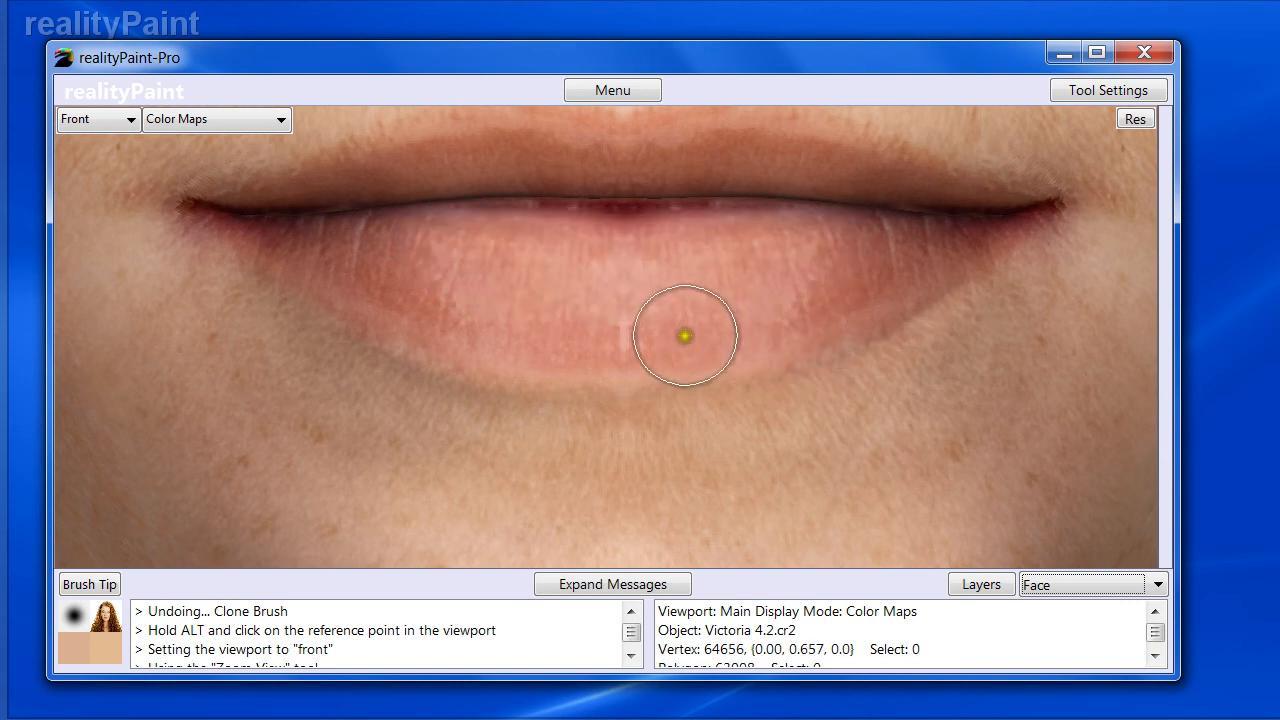
Examine the whole face from the front, compare it with the reference photo in IrfanView, and close the photo
{"action": "key", "text": "z"}
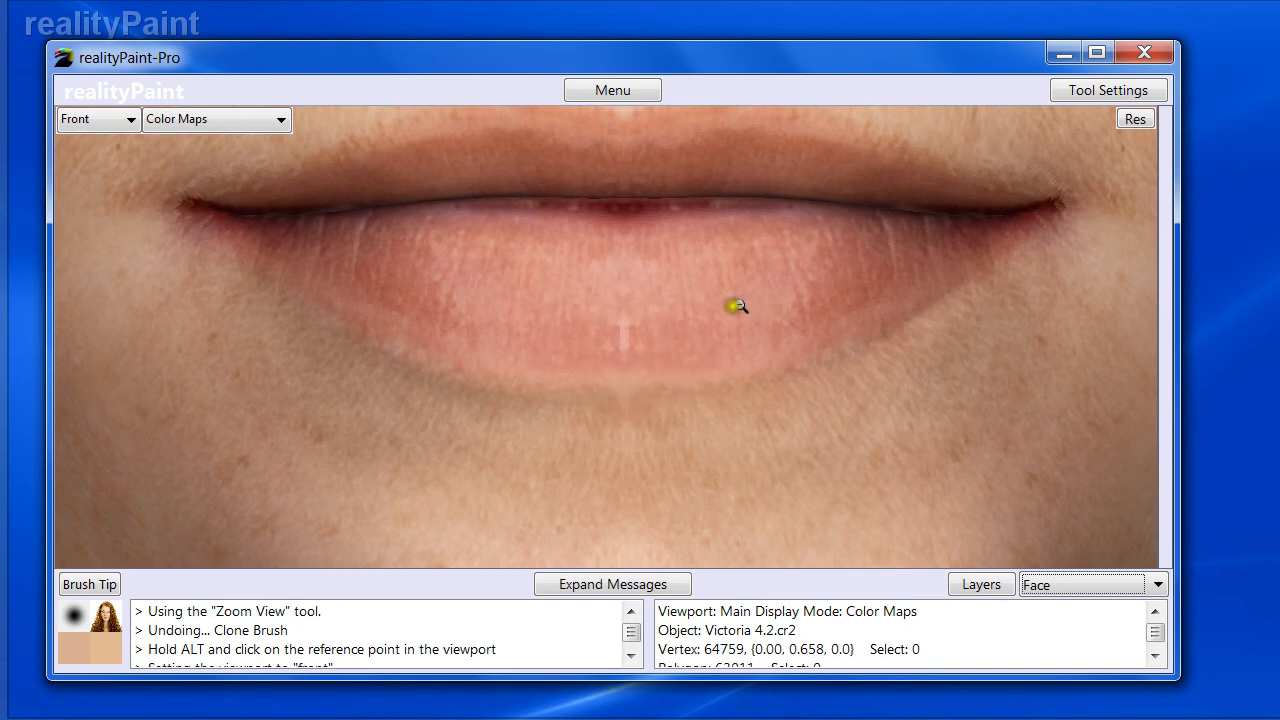
{"action": "left_click", "coordinate": [700, 309]}
{"action": "left_click", "coordinate": [628, 317]}
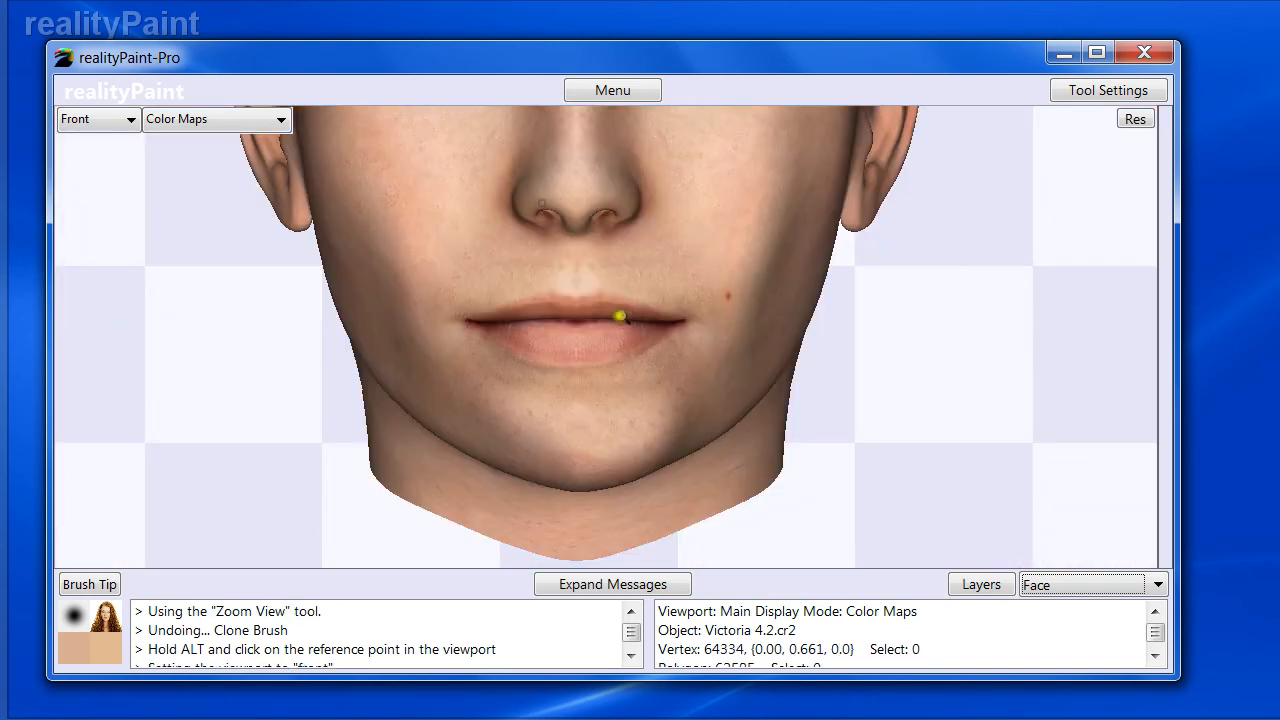
{"action": "left_click", "coordinate": [604, 319]}
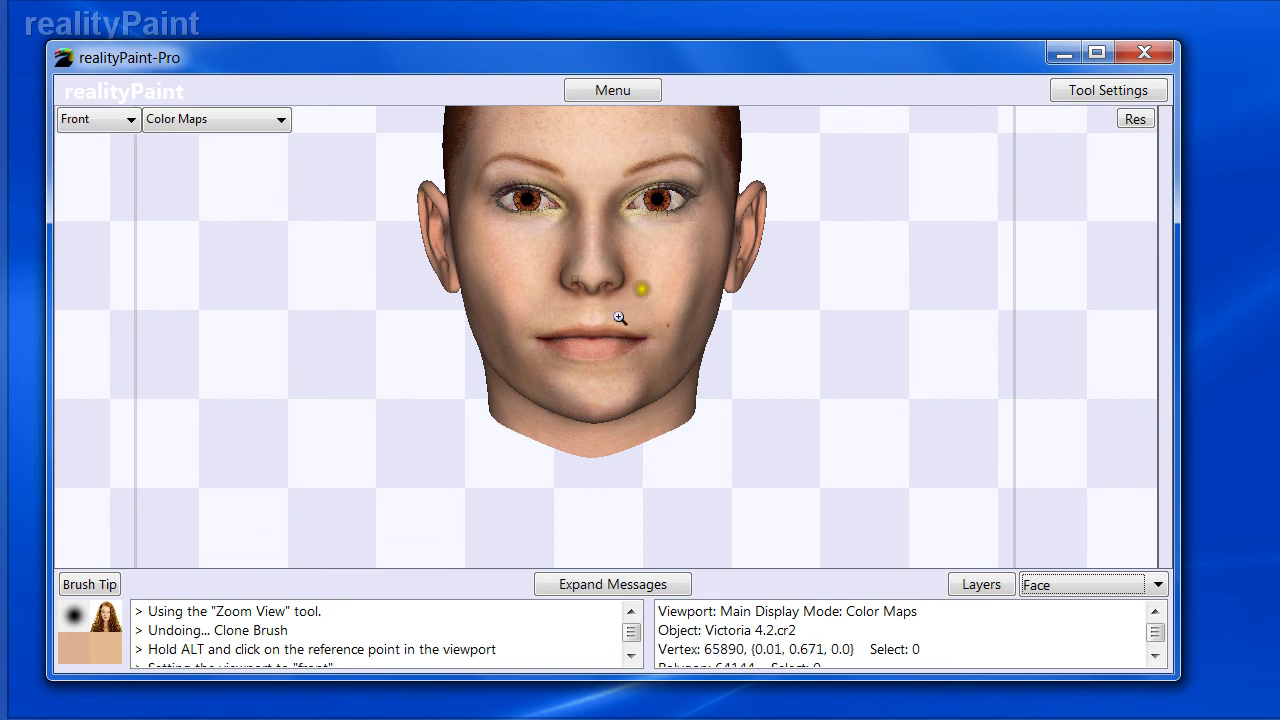
{"action": "left_click", "coordinate": [587, 289], "text": "alt"}
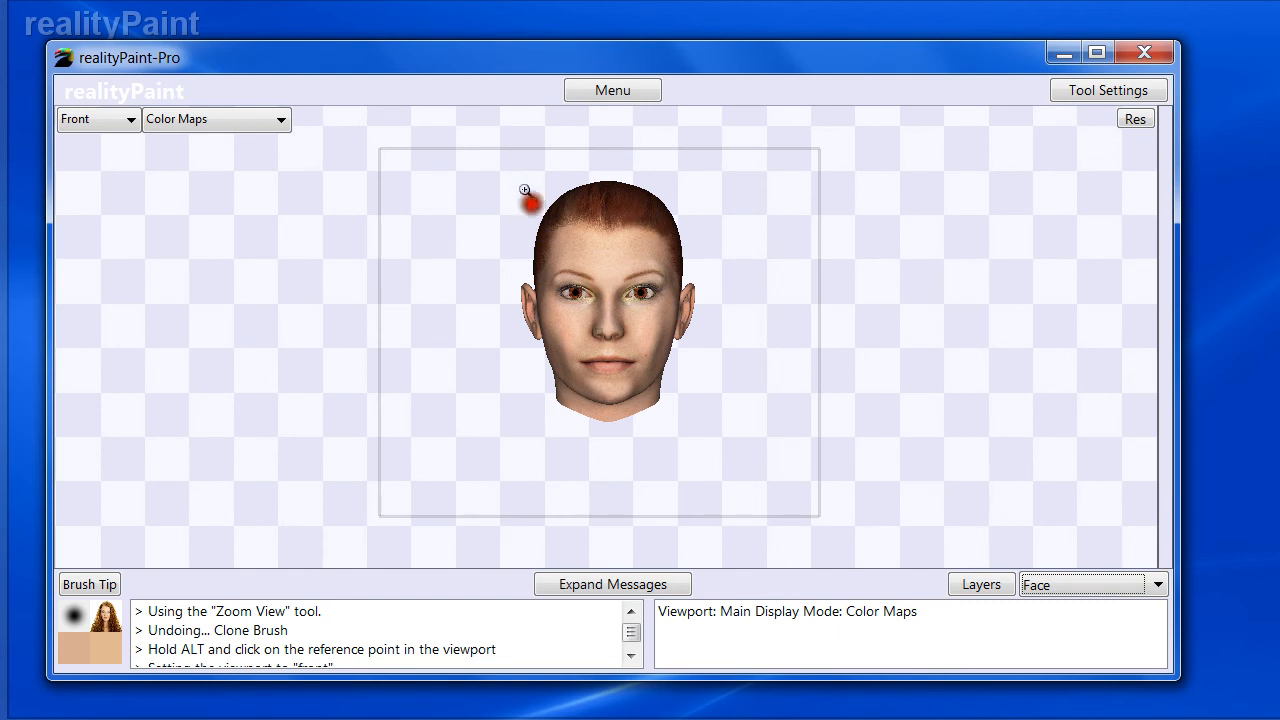
{"action": "left_click", "coordinate": [694, 403]}
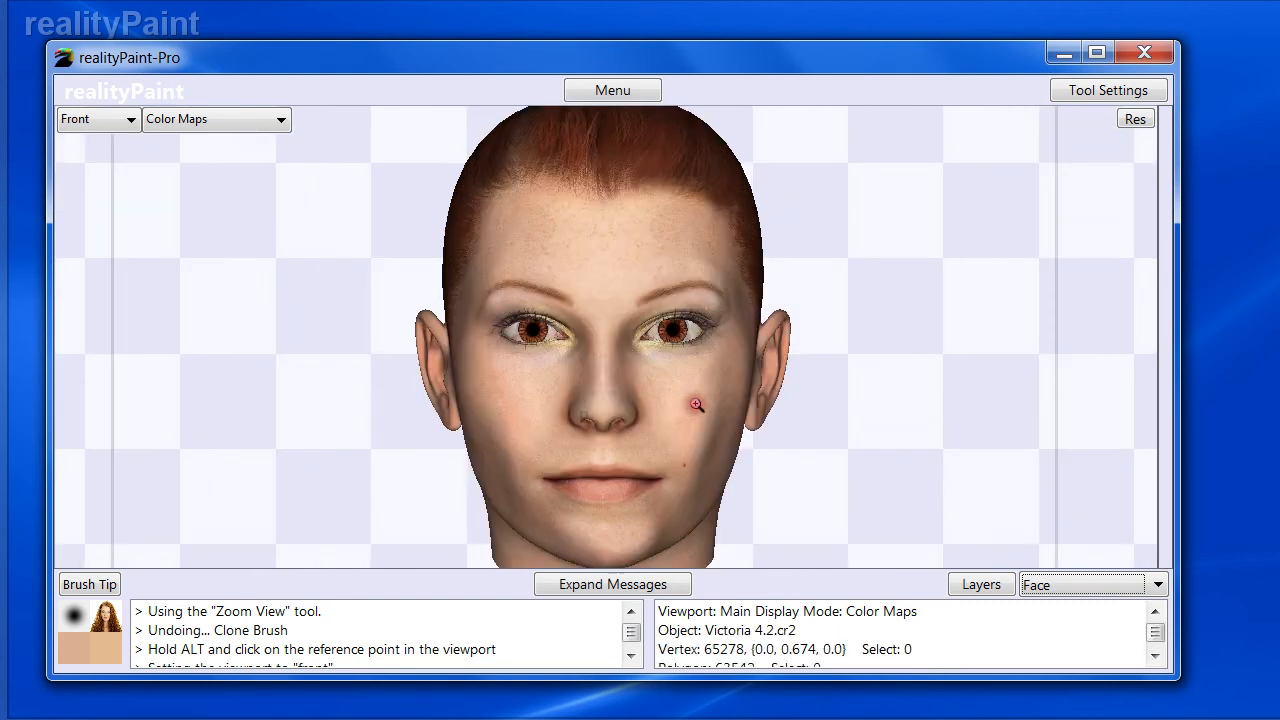
{"action": "left_click", "coordinate": [628, 402], "text": "alt"}
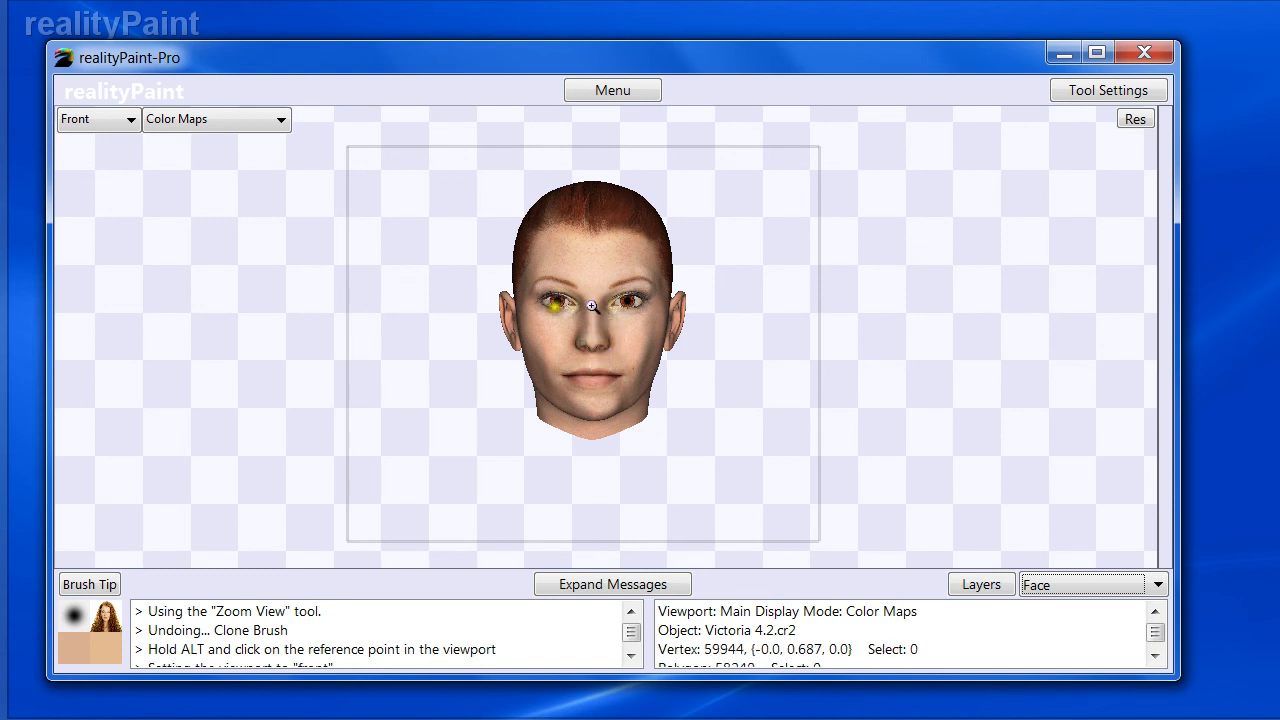
{"action": "left_click", "coordinate": [548, 298]}
{"action": "left_click", "coordinate": [557, 300]}
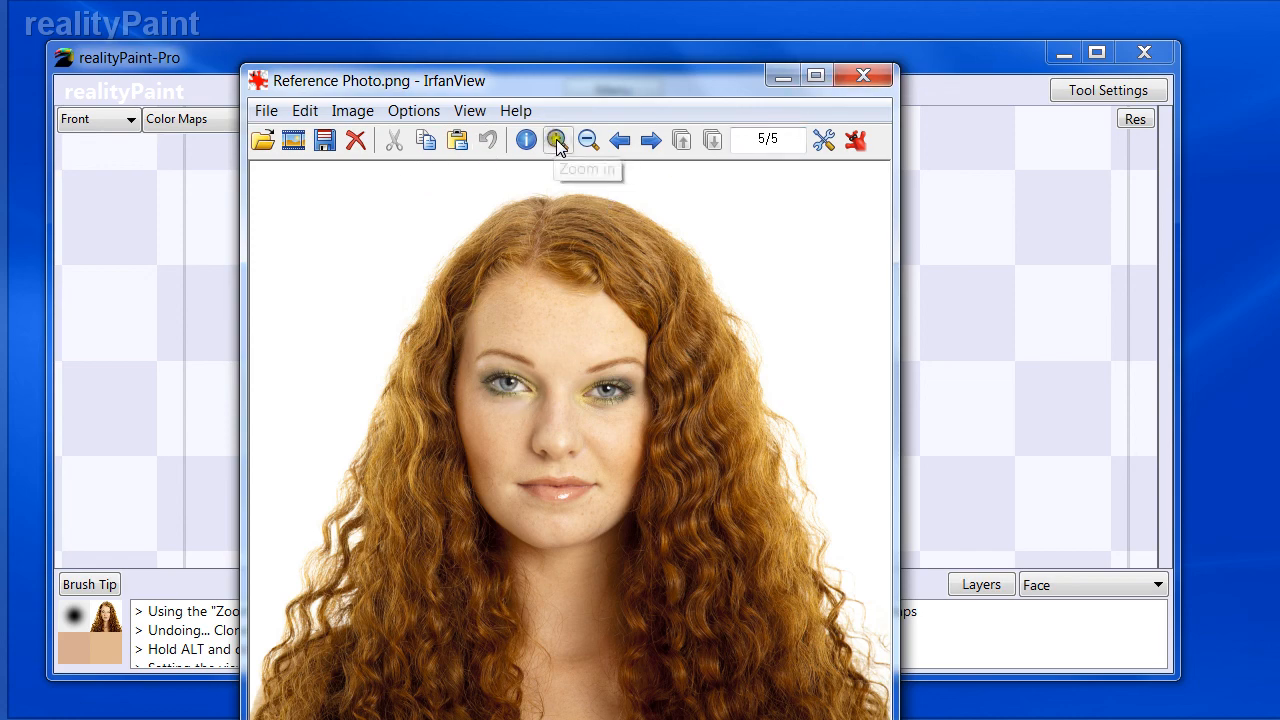
{"action": "left_click", "coordinate": [875, 72]}
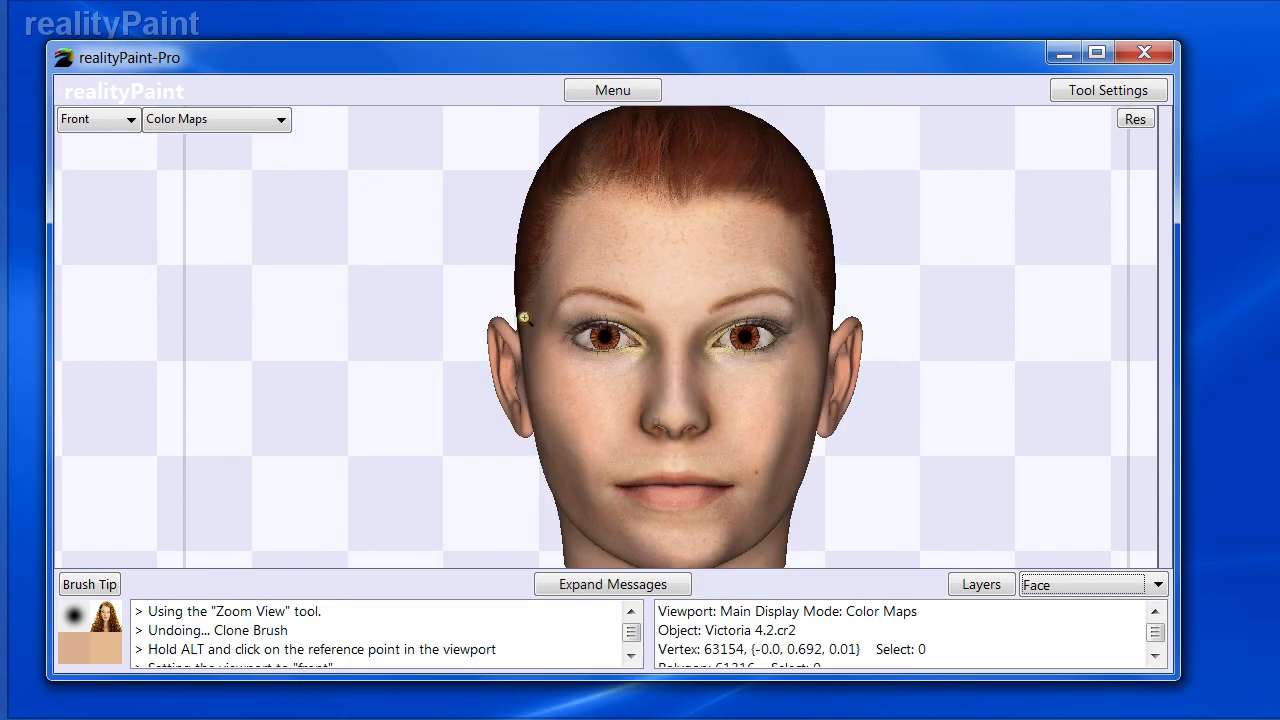